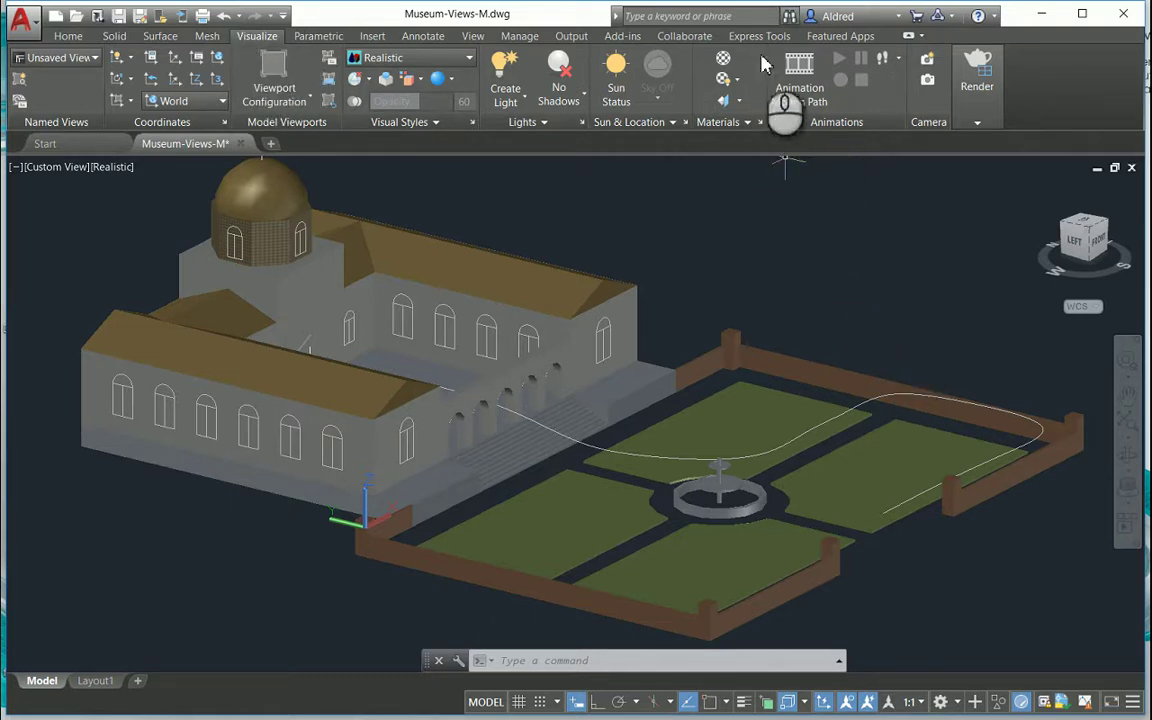
Open the Walk/Fly dropdown in the Animations panel.
left_click(899, 63)
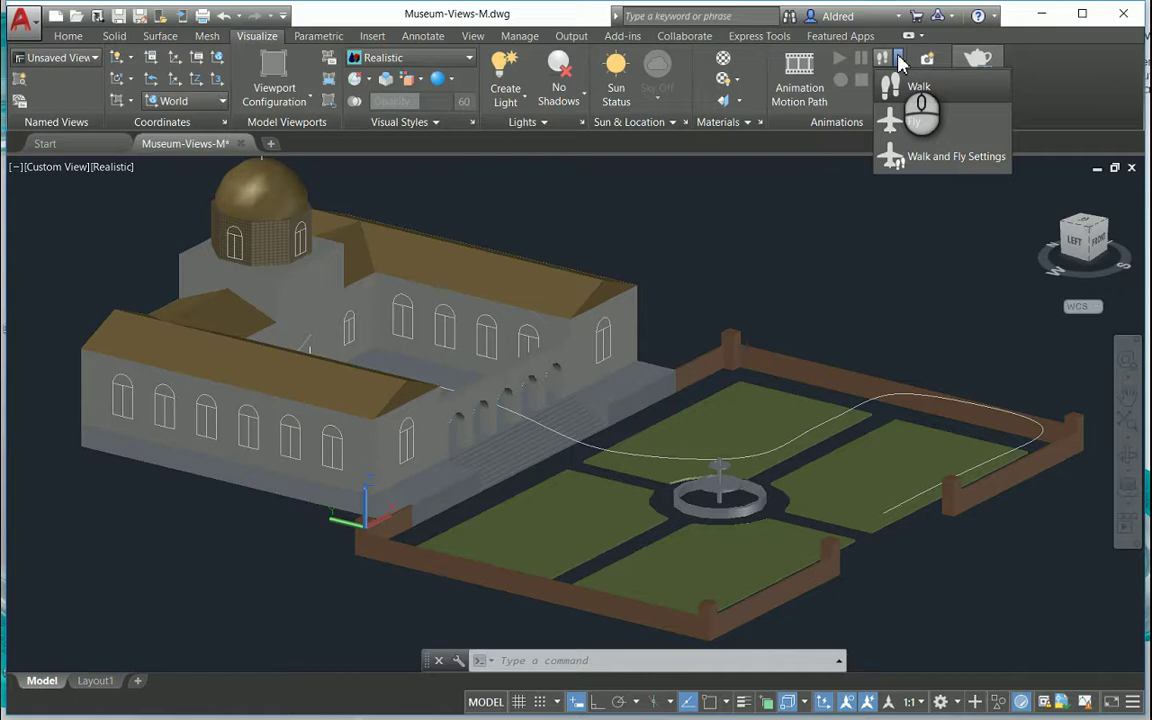
Open Walk and Fly Settings and replace the step size of 6 with 800.
left_click(940, 156)
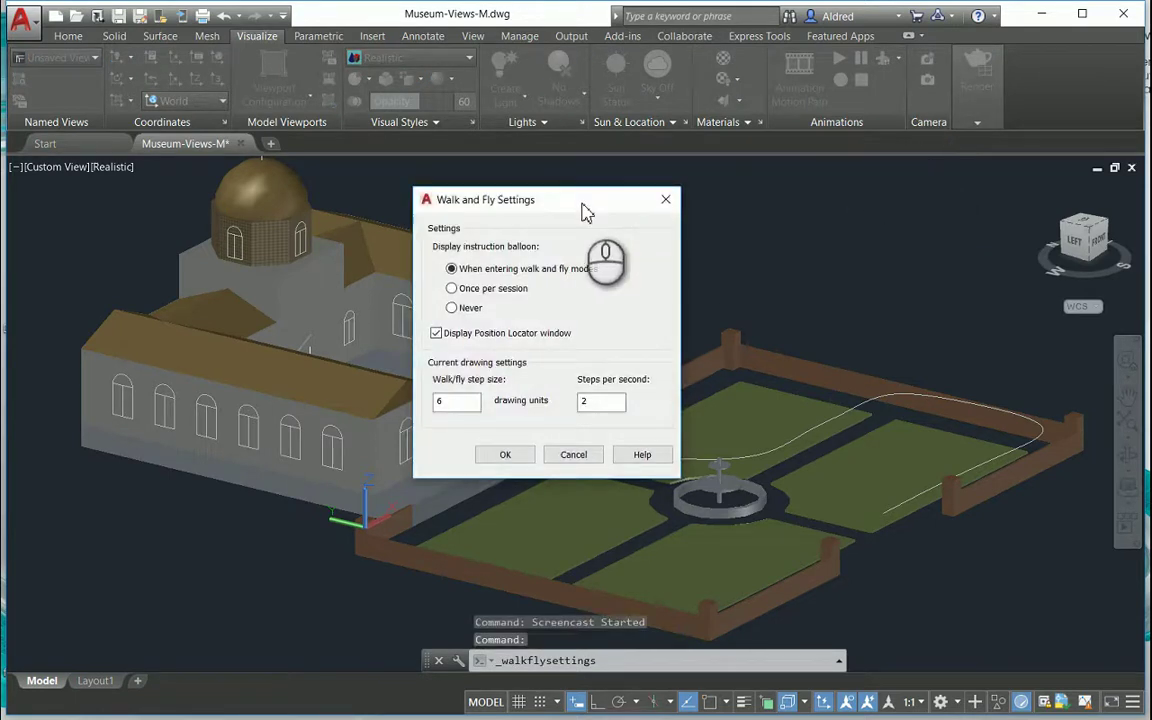
left_click_drag(540, 200, 581, 197)
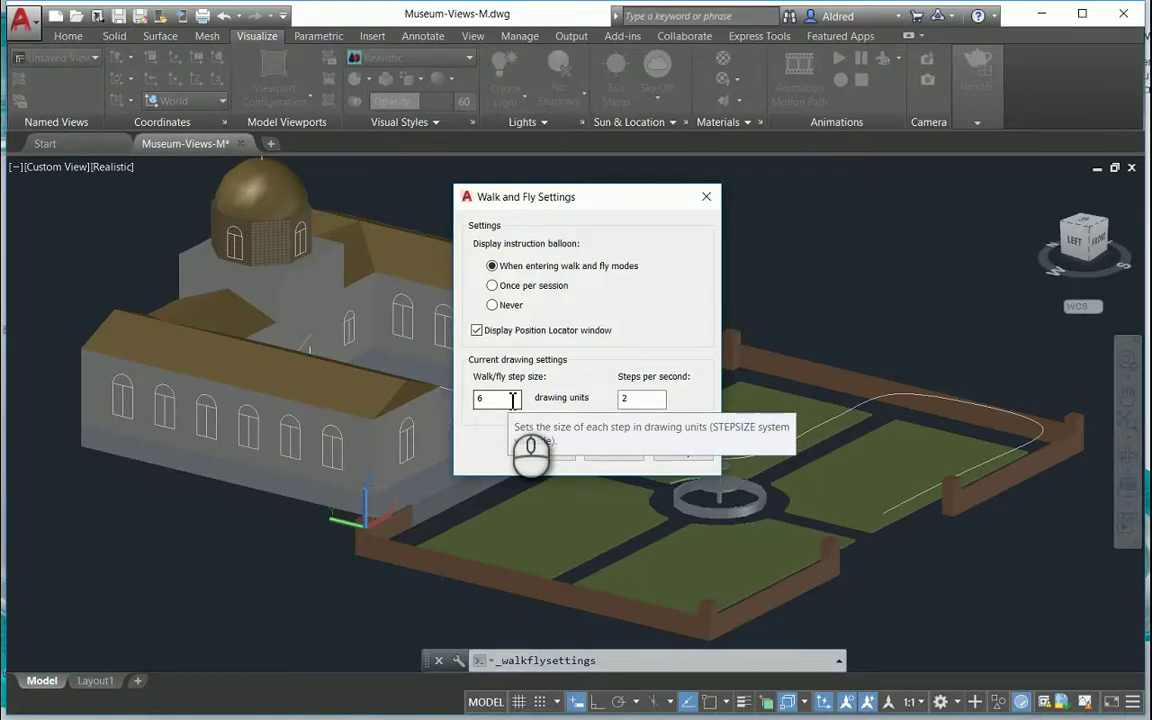
left_click_drag(508, 400, 481, 402)
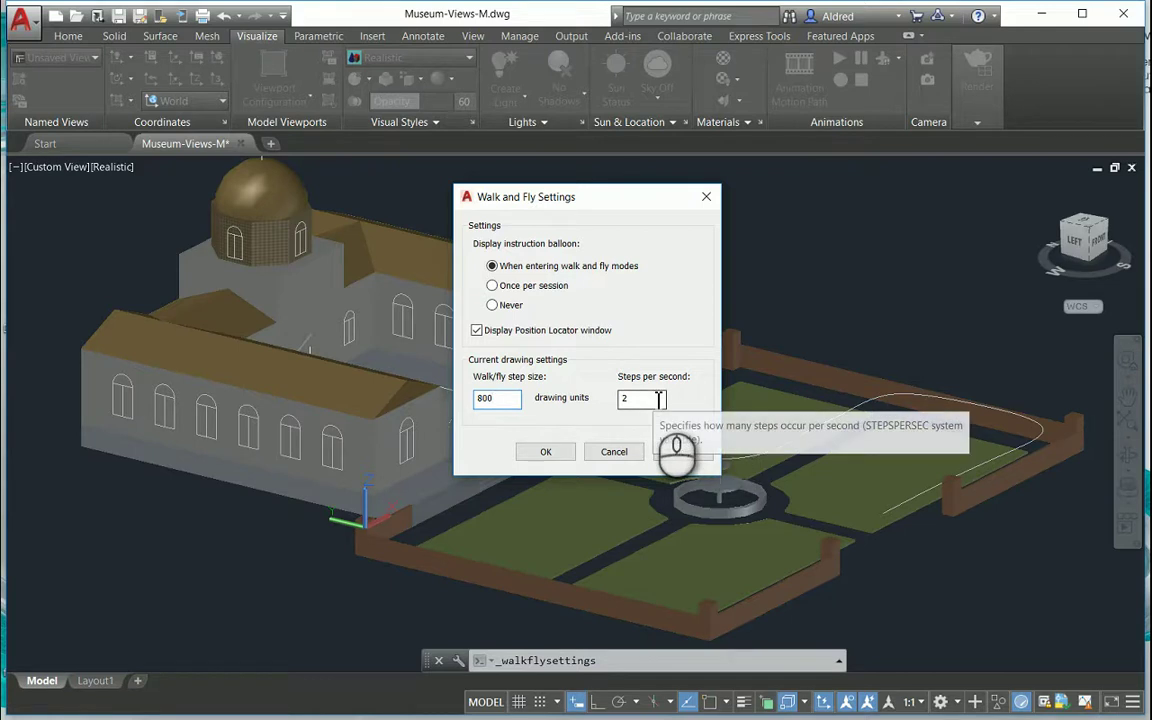
Apply the 800 step size, then start Fly and switch to a perspective view.
left_click(546, 452)
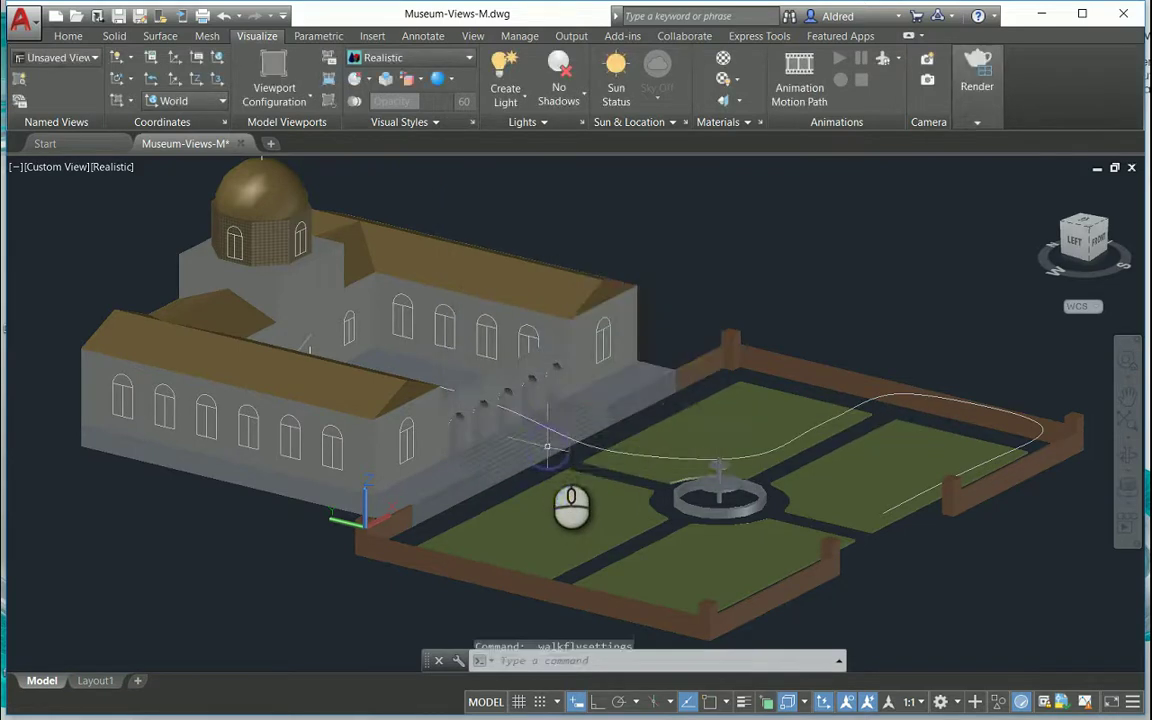
left_click(899, 59)
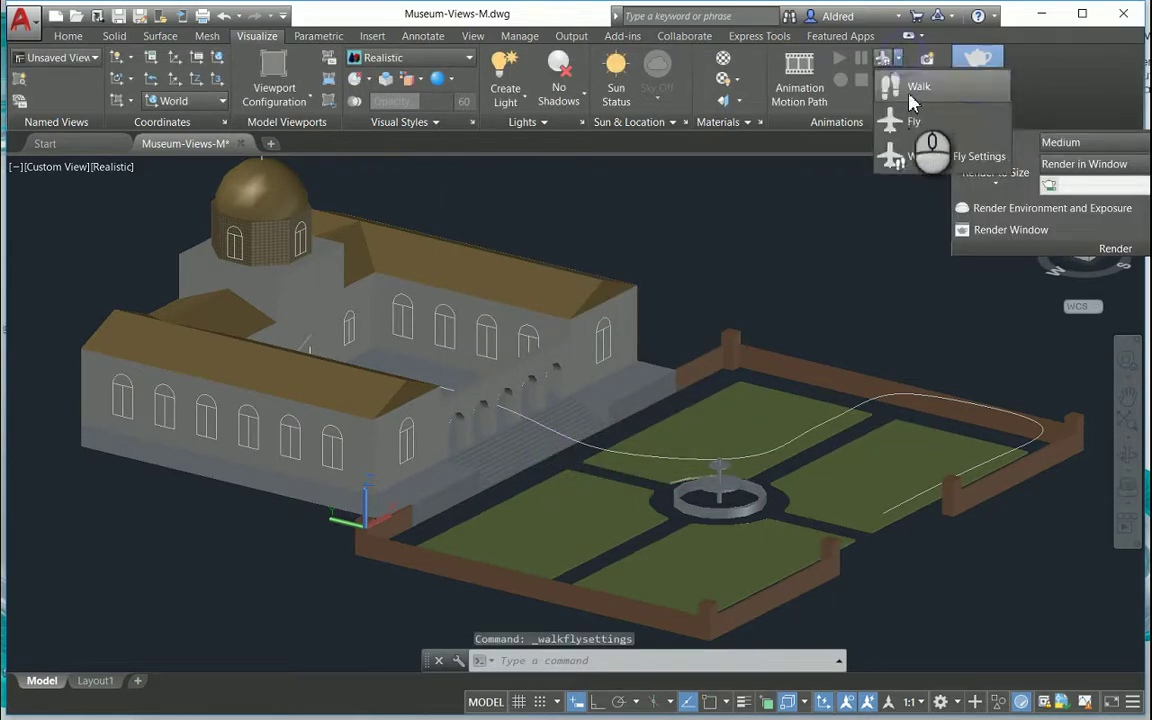
left_click(911, 116)
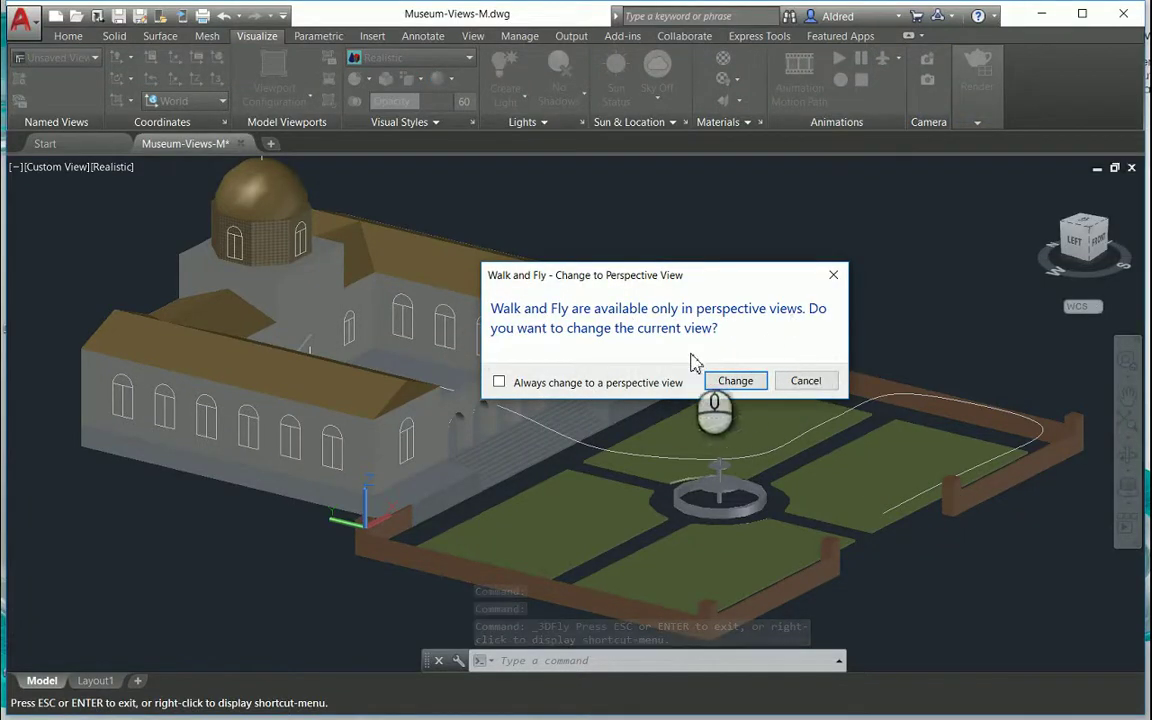
left_click(737, 384)
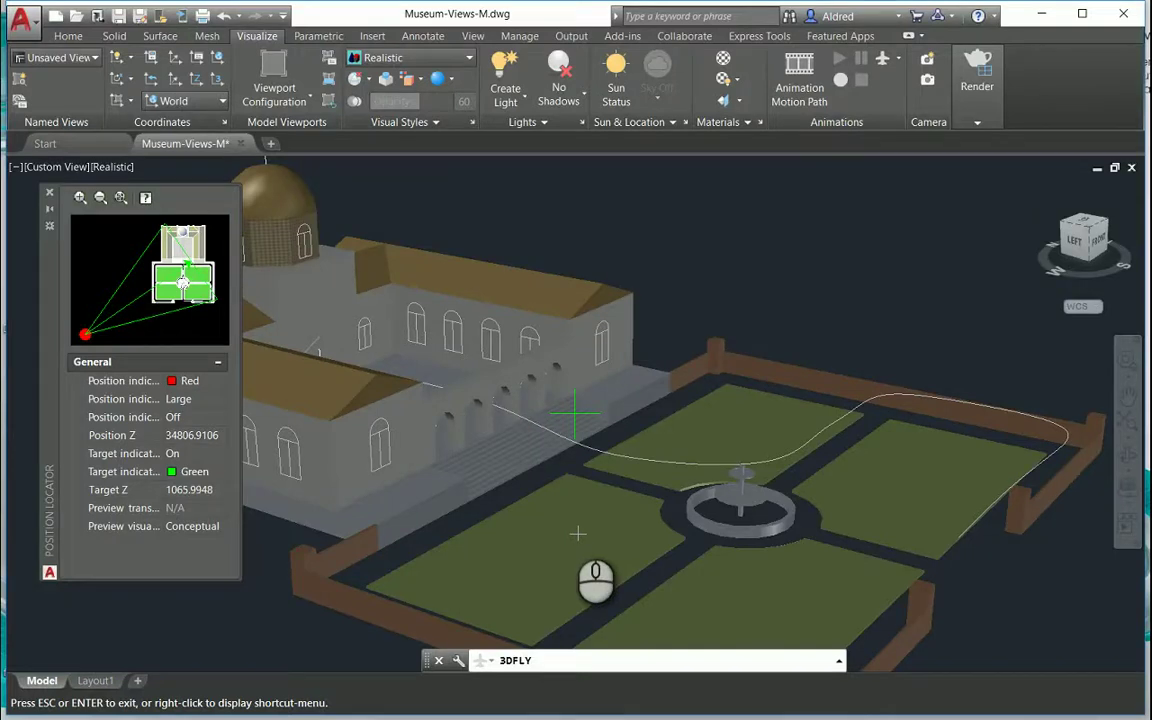
Fly the camera forward, turning left toward the museum building.
left_click_drag(578, 534, 643, 532)
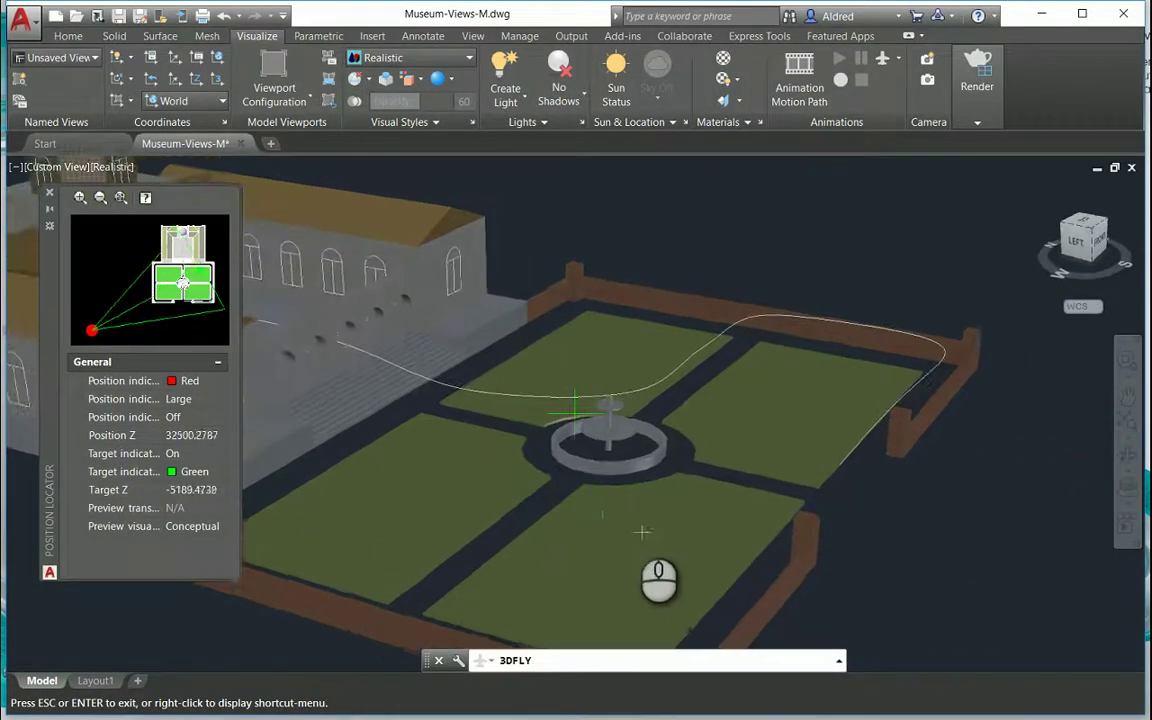
key("Up")
key("Up")
key("Up")
key("Up")
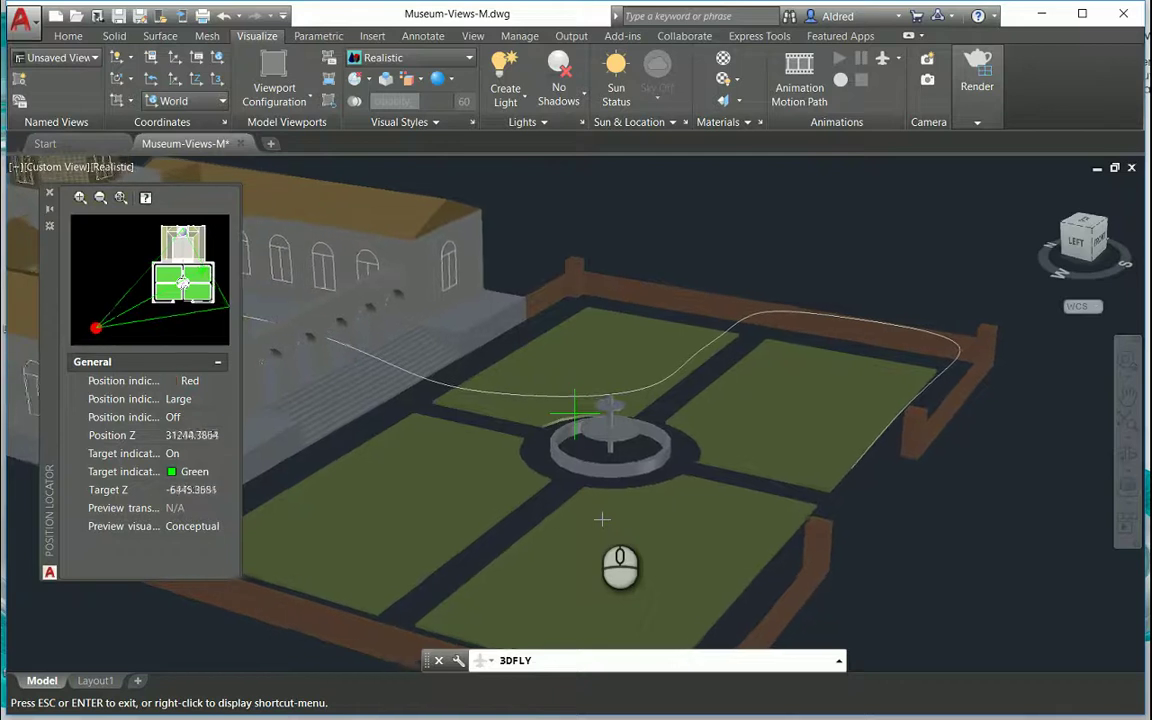
left_click_drag(483, 514, 385, 490)
key("Up")
key("Up")
key("Up")
key("Up")
key("Up")
key("Up")
key("Up")
key("Up")
key("Up")
key("Up")
key("Up")
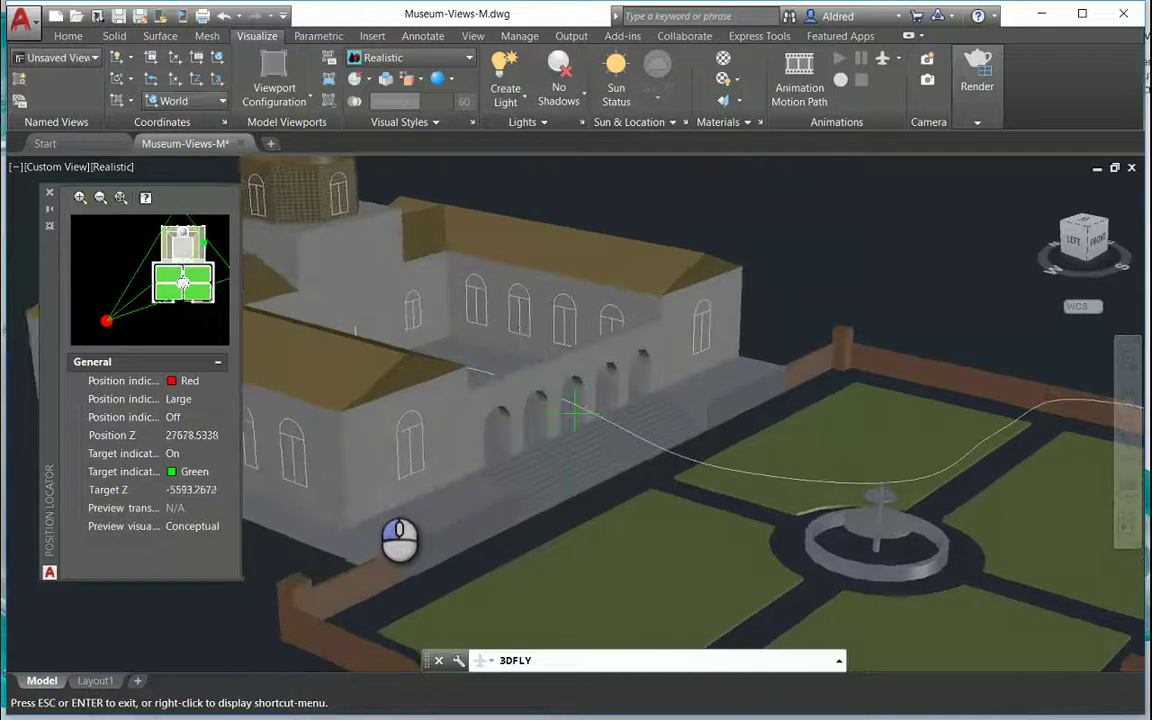
key("Up")
key("Up")
key("Up")
key("Up")
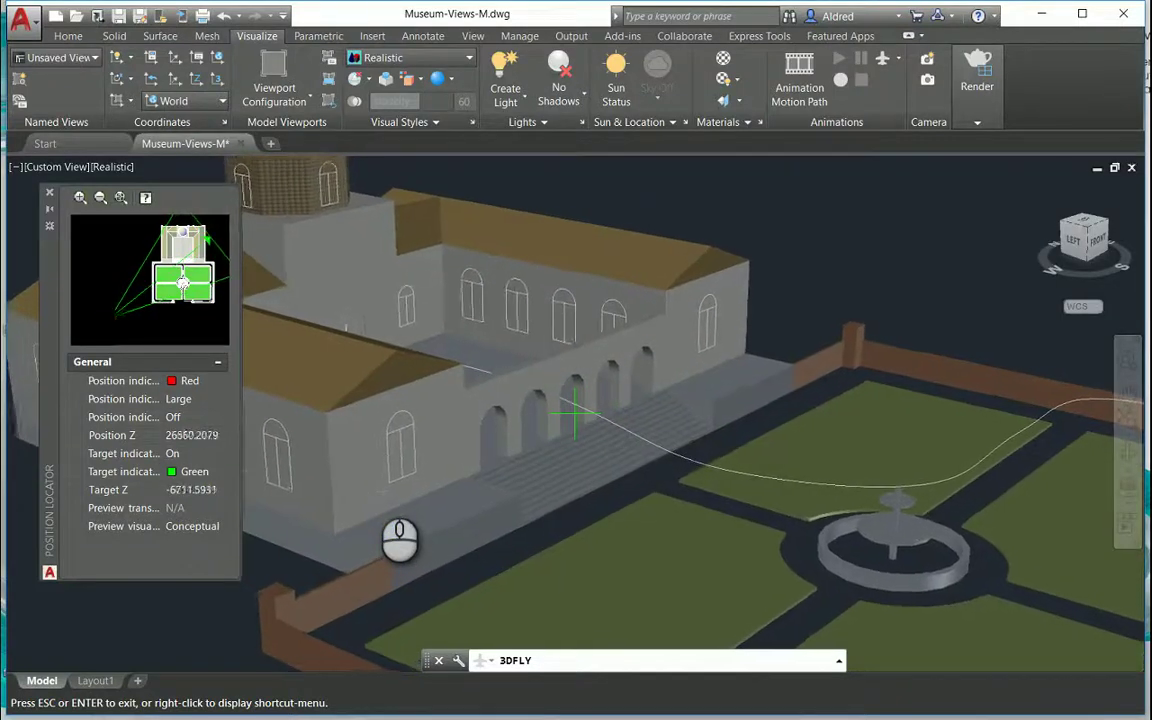
key("Up")
key("Up")
key("Up")
key("Up")
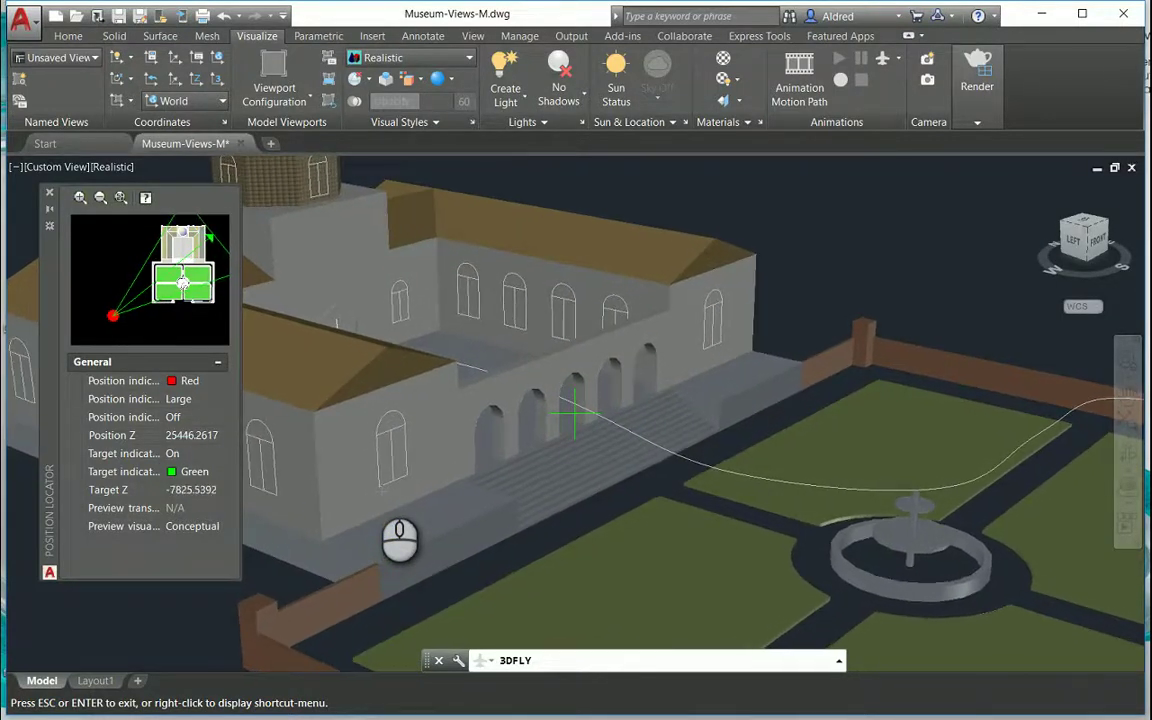
Keep flying down, then tilt the view onto the front stairs and fountain courtyard.
key("Up")
key("Up")
key("Up")
key("Up")
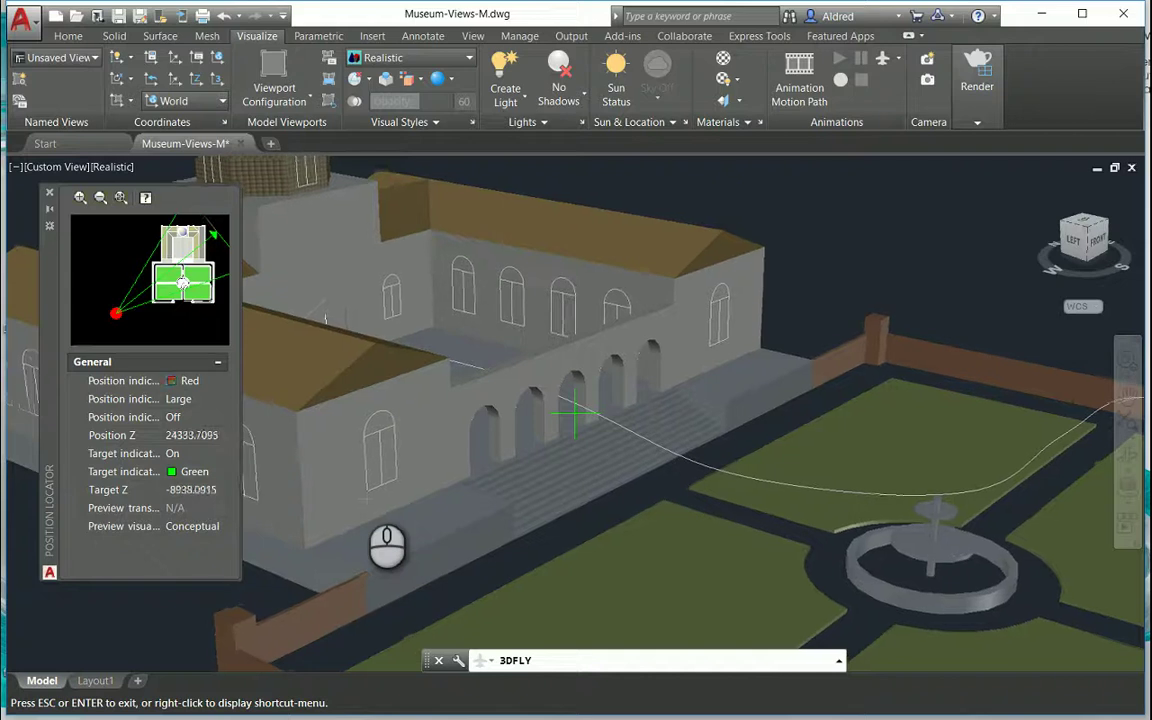
key("Up")
key("Up")
key("Up")
key("Up")
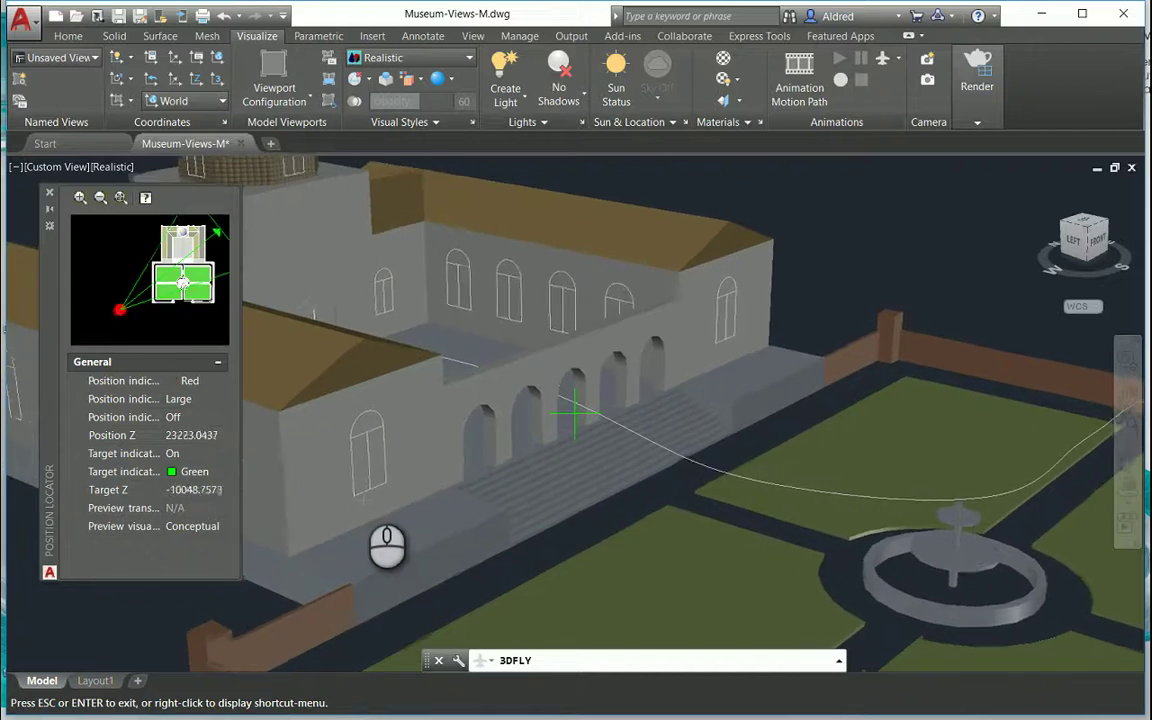
key("Up")
key("Up")
key("Up")
key("Up")
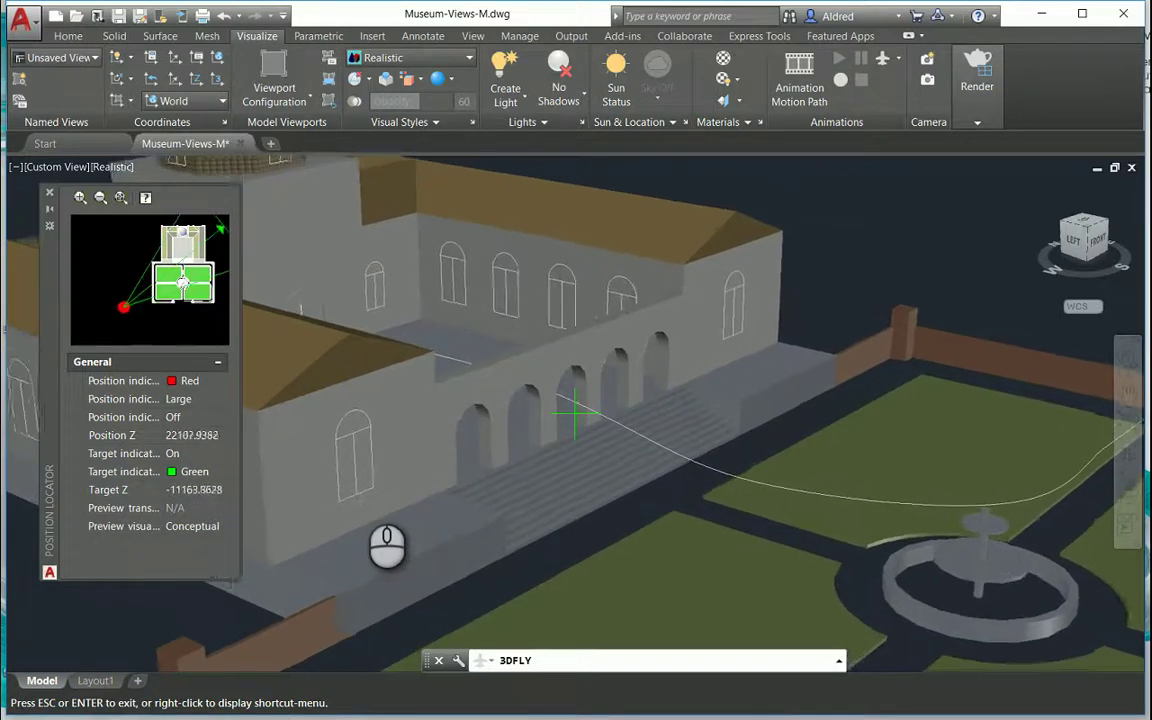
key("Up")
key("Up")
key("Up")
key("Up")
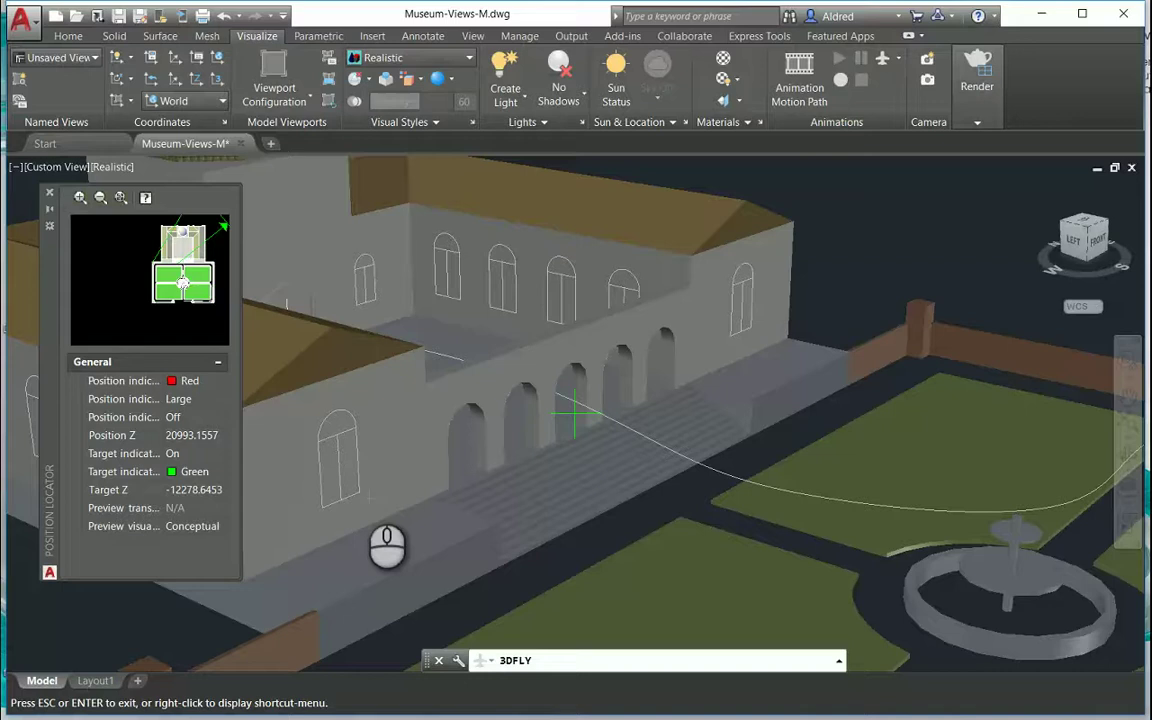
key("Up")
key("Up")
left_click_drag(385, 548, 381, 511)
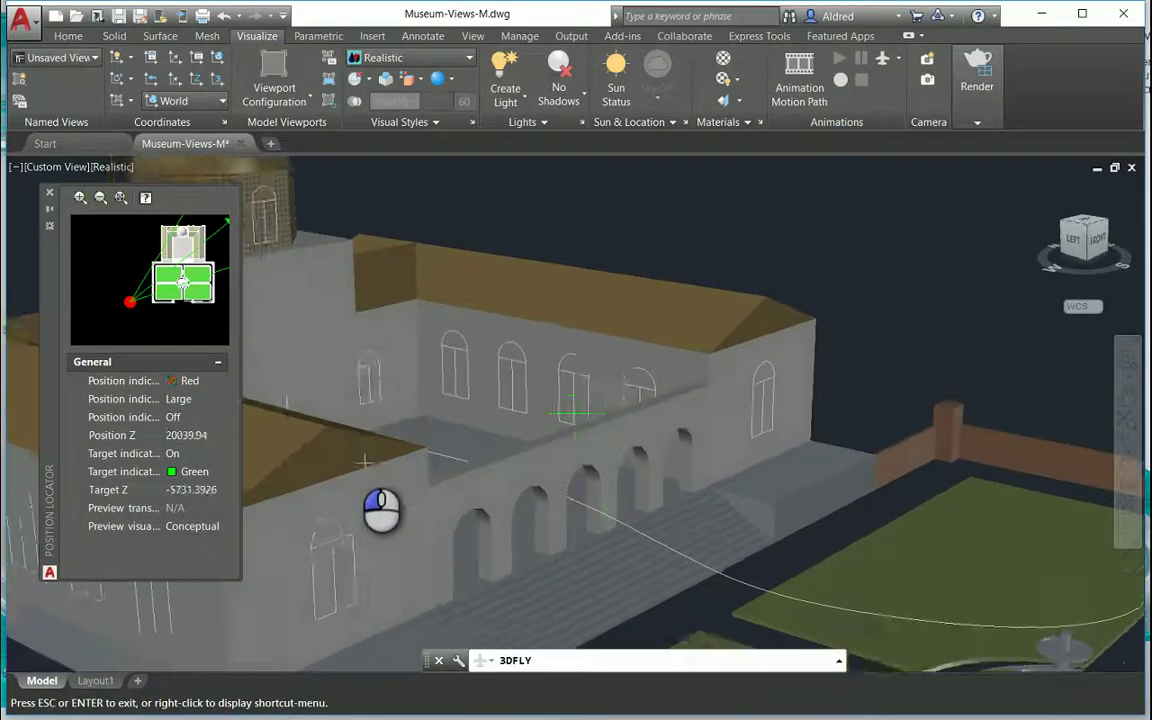
key("Up")
key("Up")
left_click_drag(363, 461, 373, 539)
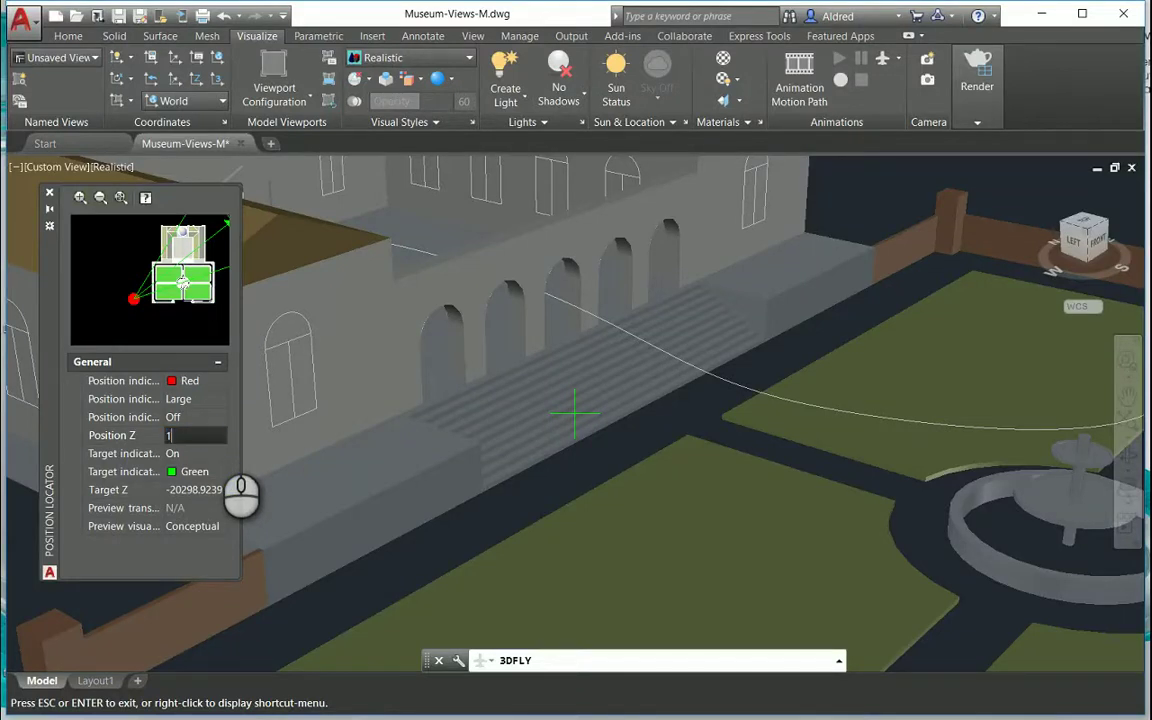
Apply camera height 1700 and fly to an eye-level view of the arcade and fountain.
left_click(222, 452)
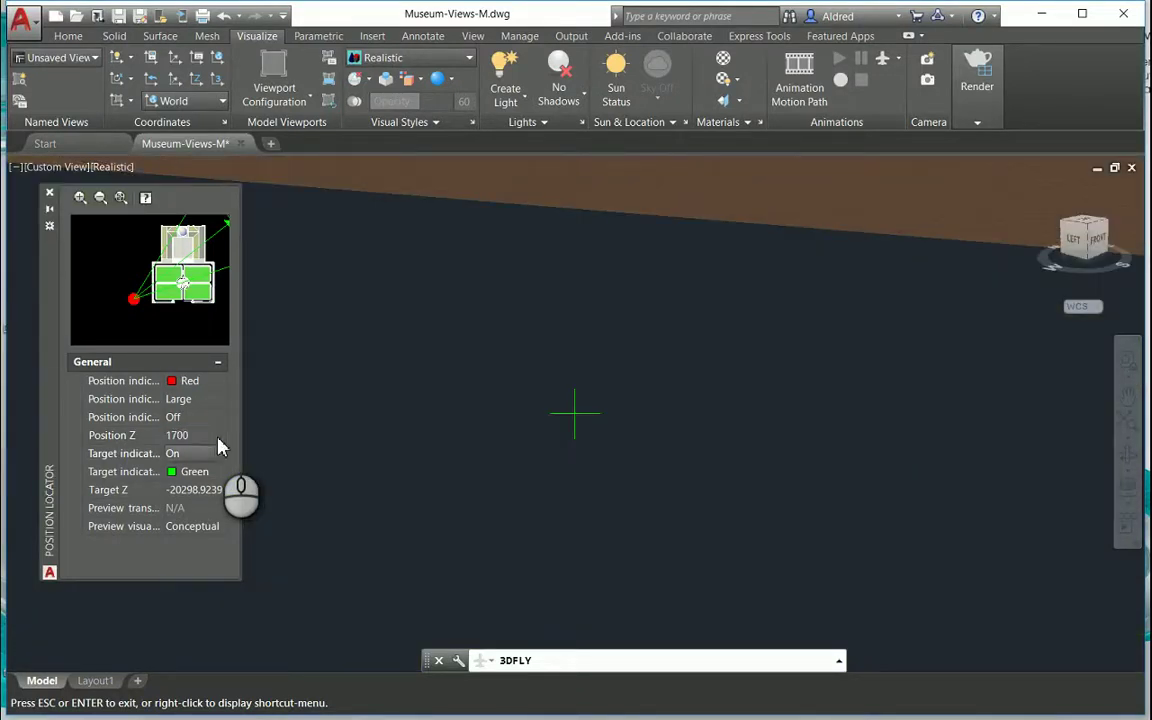
left_click_drag(580, 392, 742, 402)
key("Up")
key("Up")
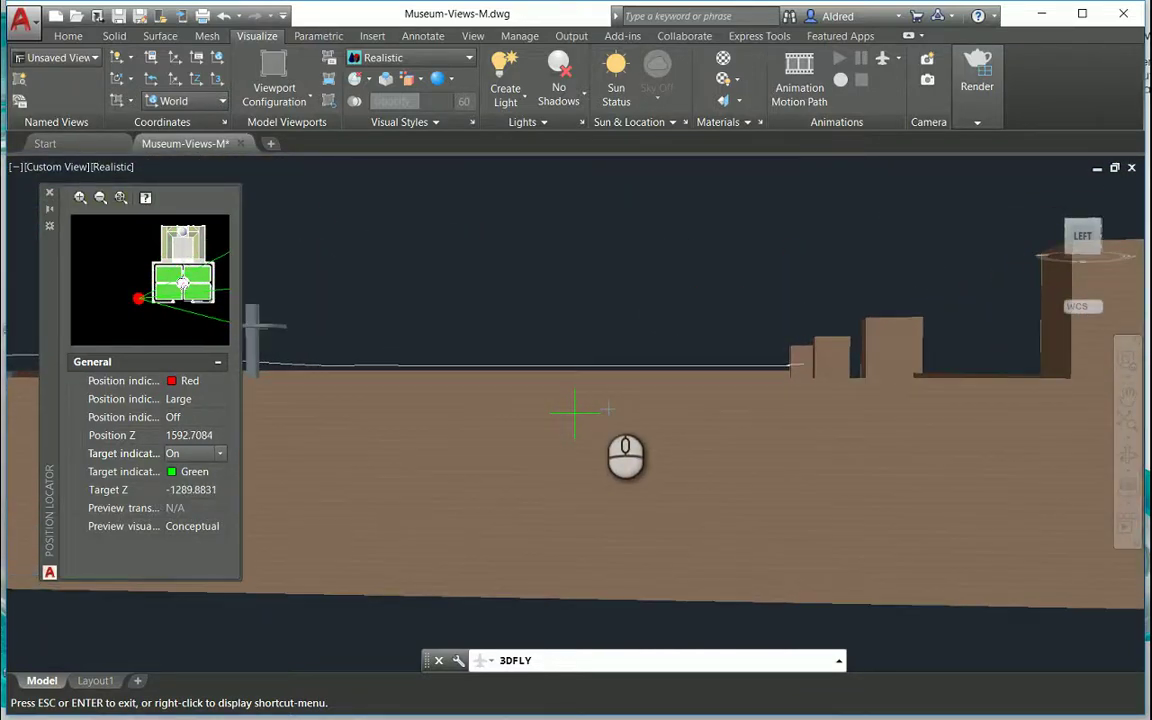
key("Up")
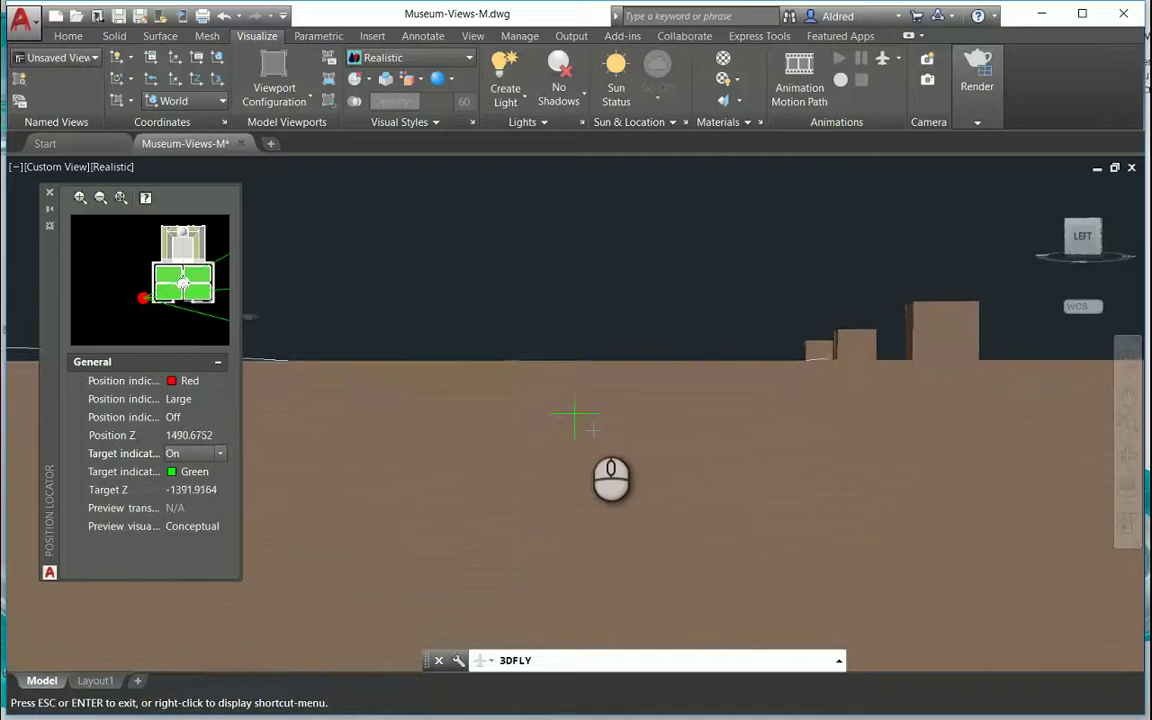
key("Up")
mouse_move(575, 412)
left_mouse_down()
mouse_move(578, 368)
mouse_move(566, 442)
mouse_move(575, 412)
left_mouse_up()
key("Up")
left_click_drag(473, 420, 594, 491)
key("Up")
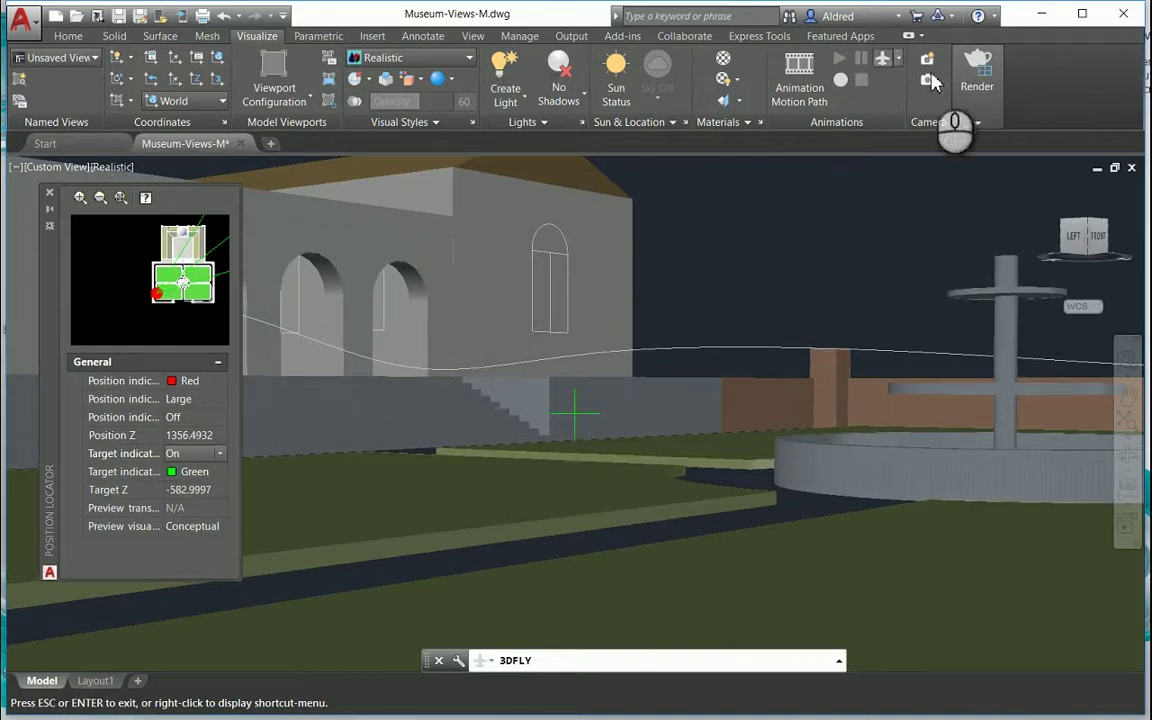
Switch from flying to walking and walk through the garden toward the fountain, arches and stairs.
left_click(899, 59)
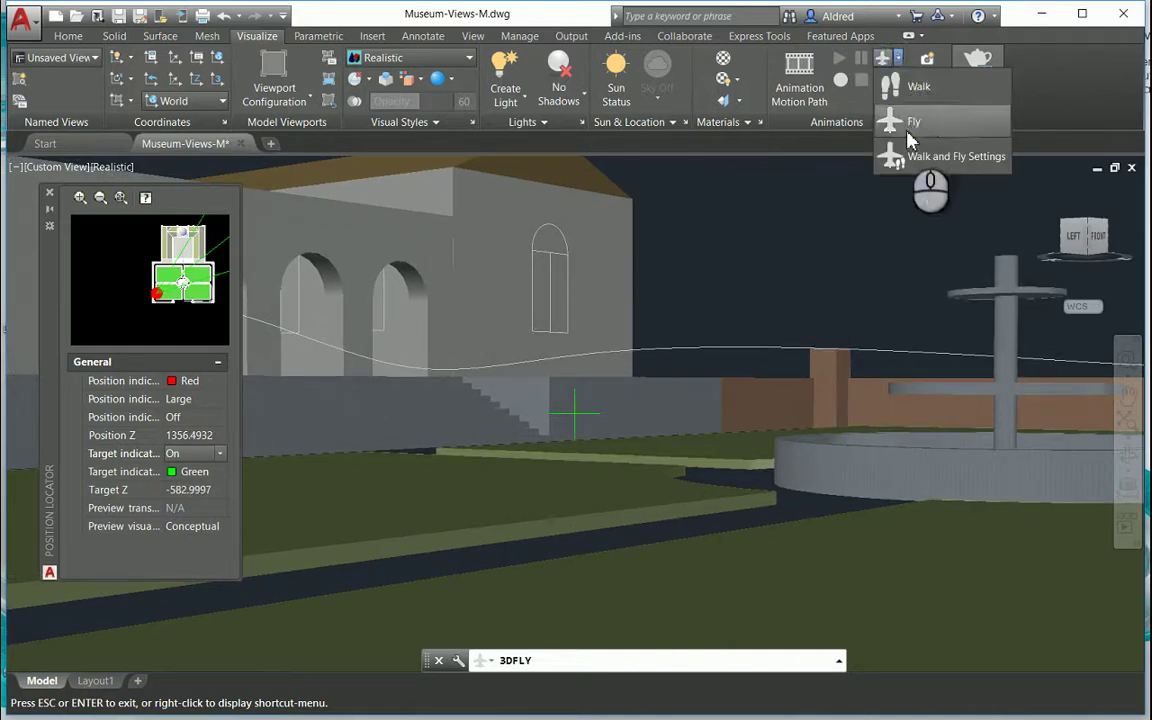
left_click(917, 90)
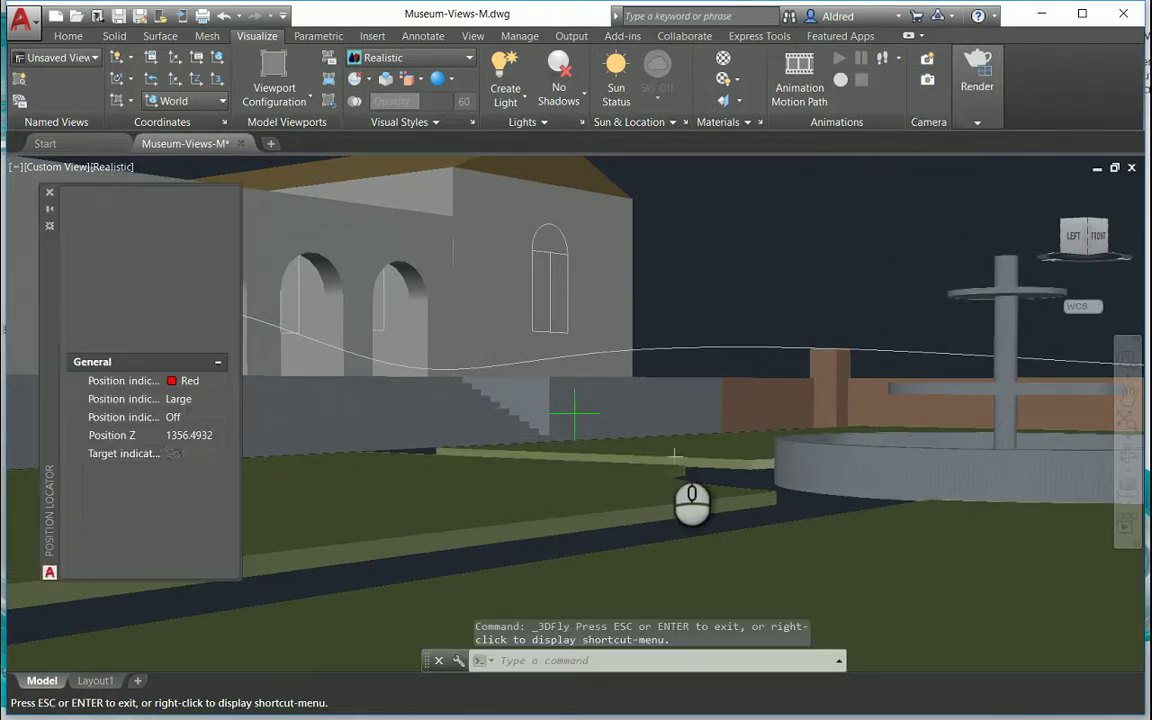
key("Up")
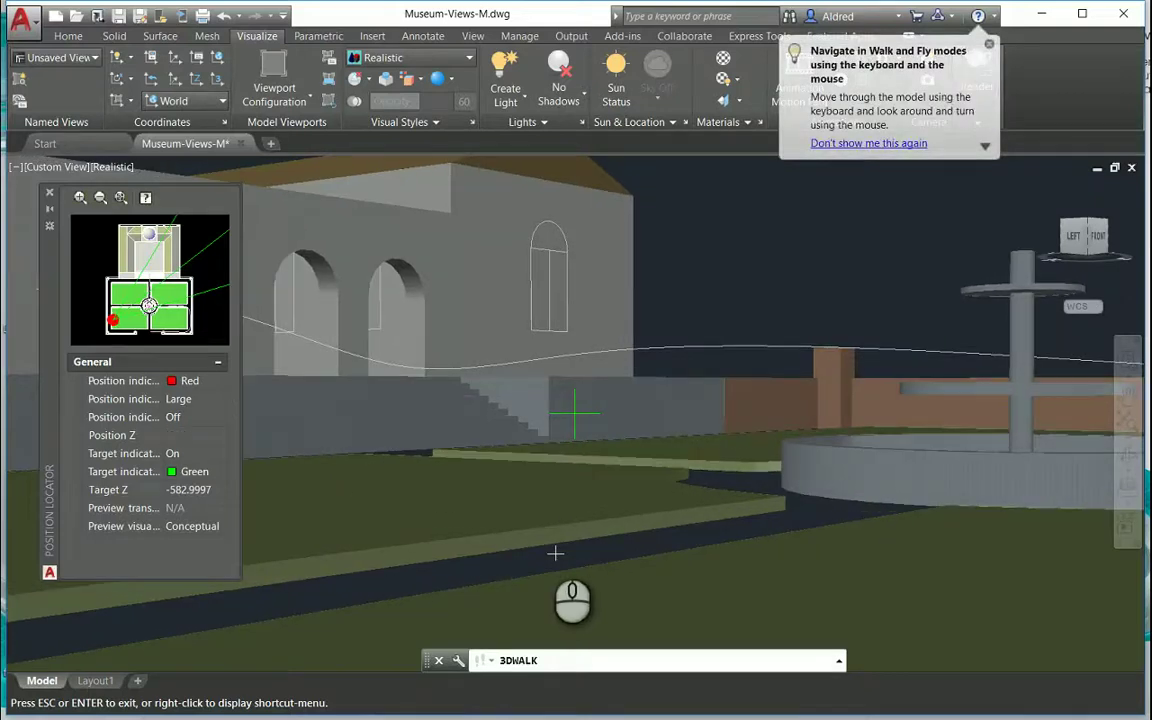
left_click_drag(588, 538, 380, 435)
key("Up")
key("Up")
left_click_drag(396, 484, 349, 620)
left_click_drag(333, 575, 900, 690)
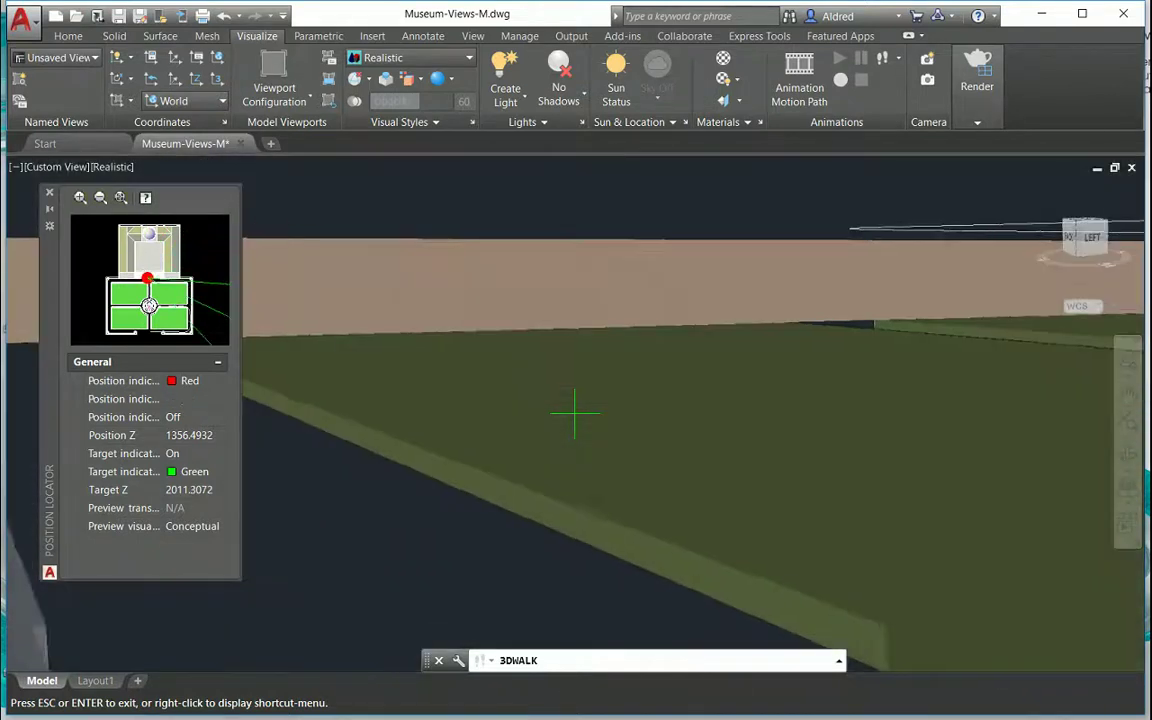
left_click_drag(265, 452, 903, 79)
Close the Position Locator and end the walk-through with Esc.
left_click(898, 60)
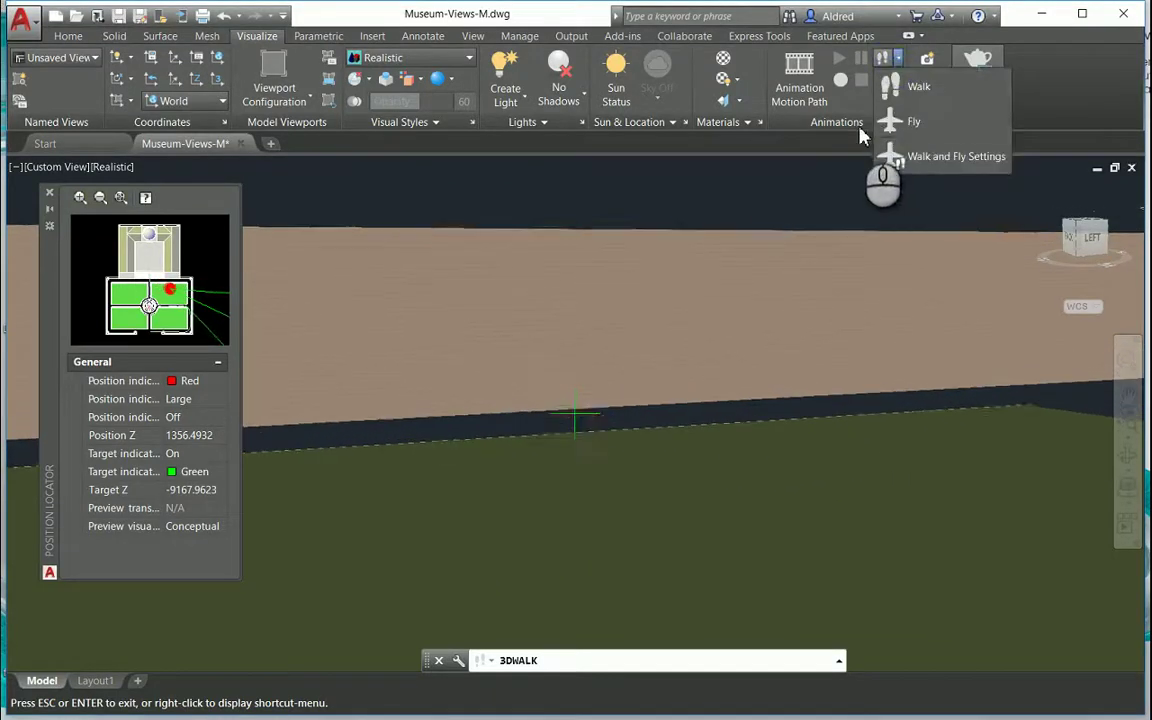
left_click_drag(815, 193, 55, 202)
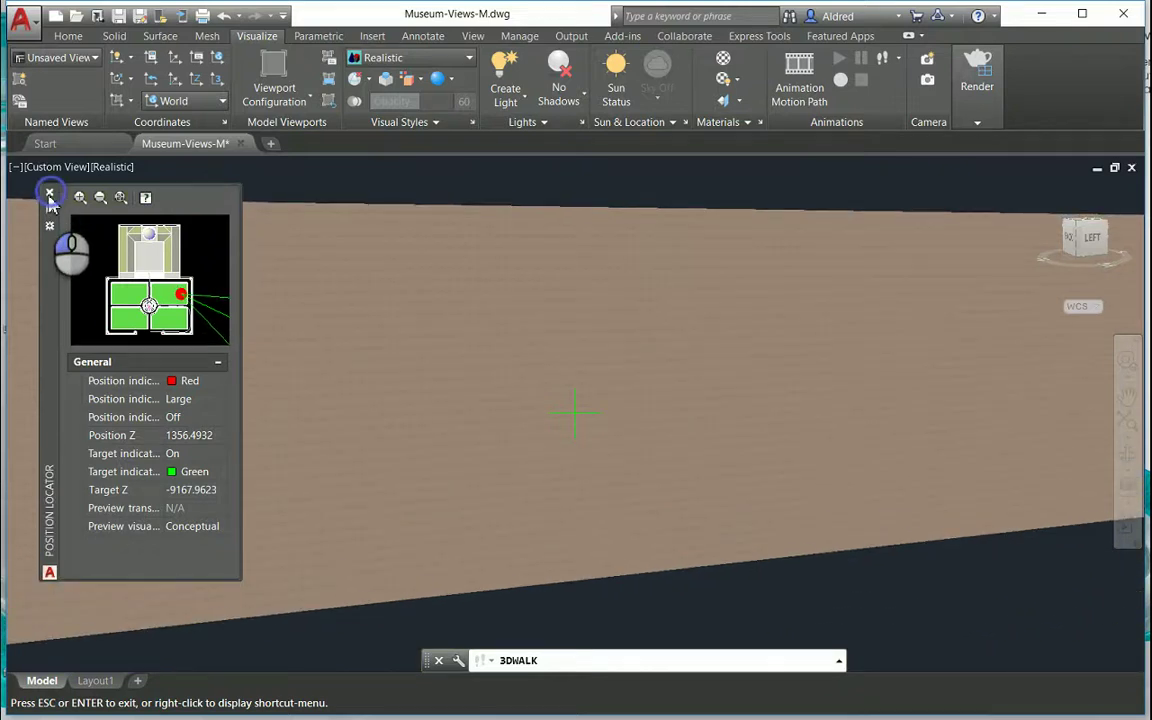
left_click(49, 194)
left_click_drag(801, 476, 375, 493)
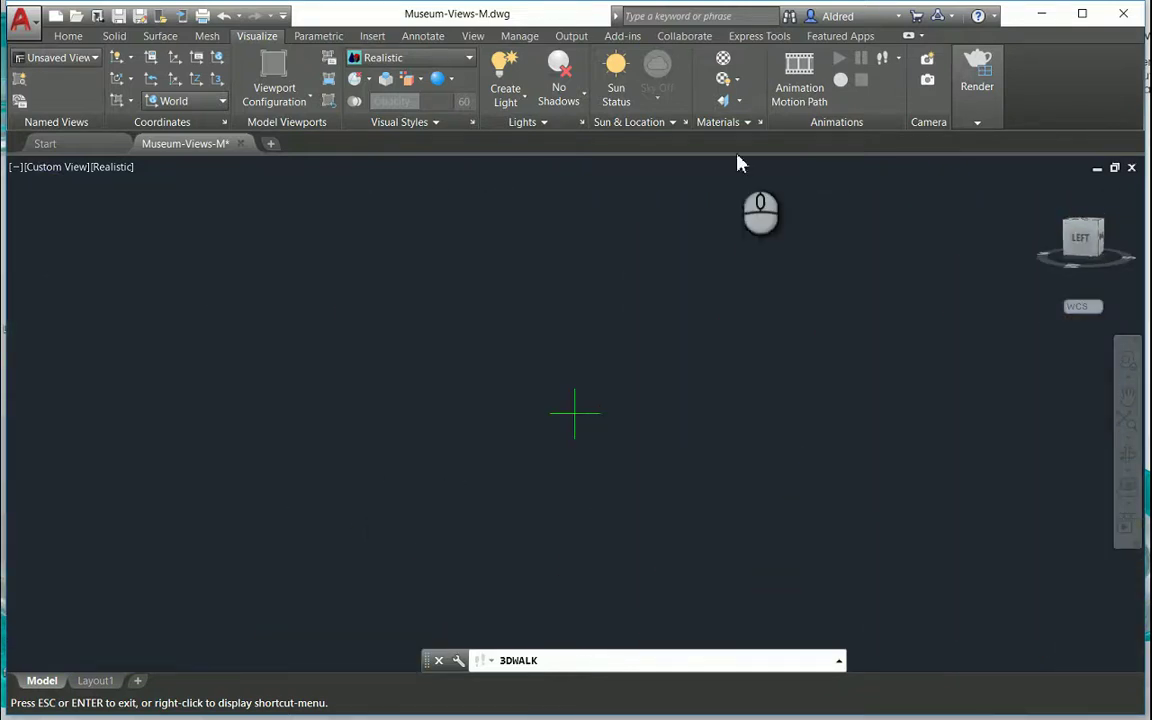
key("Escape")
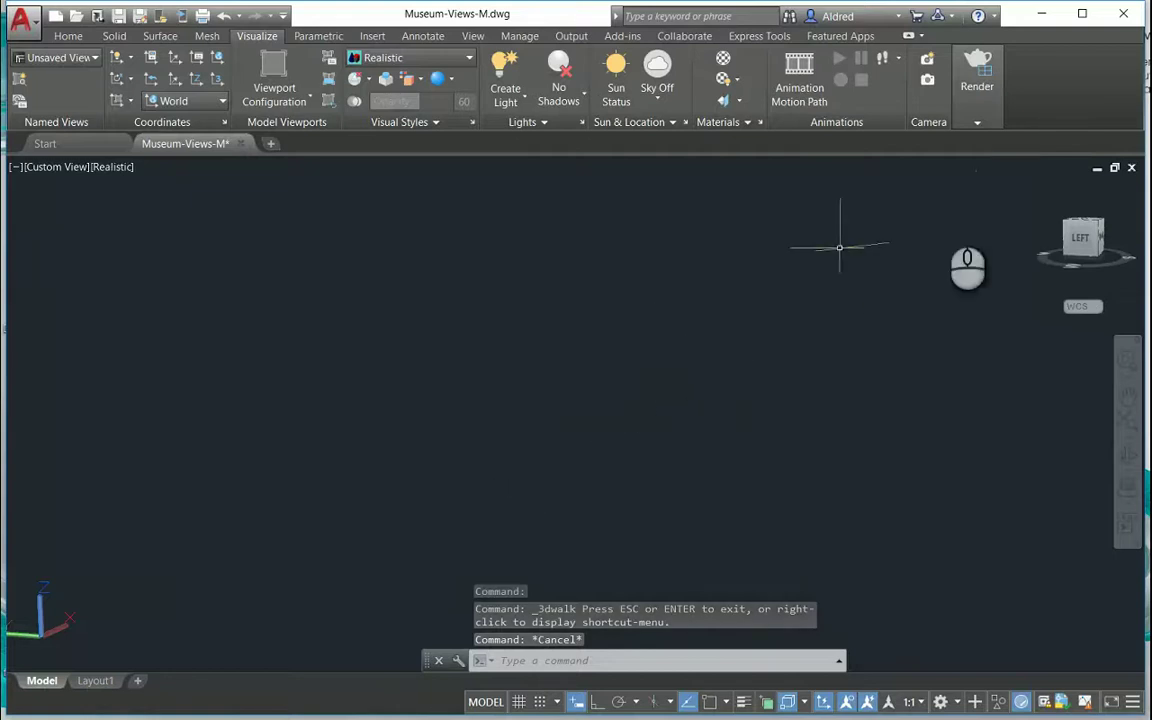
Return to the Home view and start a Motion Path animation, setting Duration to 30 seconds.
left_click(1038, 187)
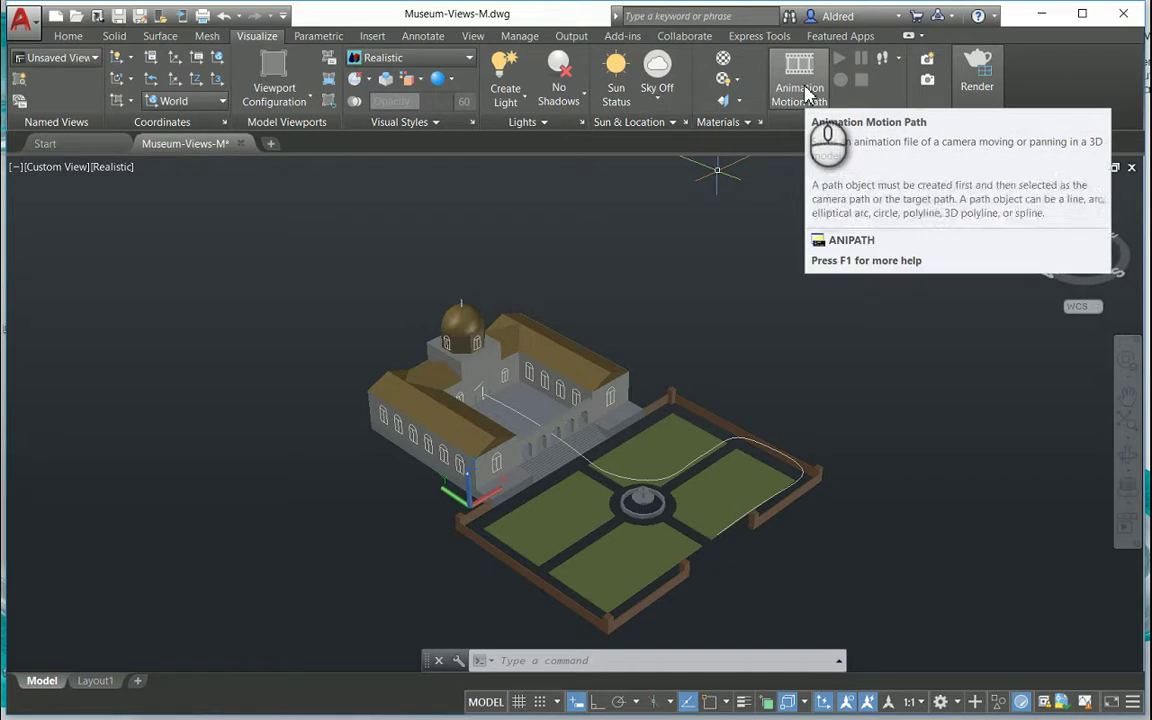
left_click(806, 93)
left_click_drag(826, 148, 245, 146)
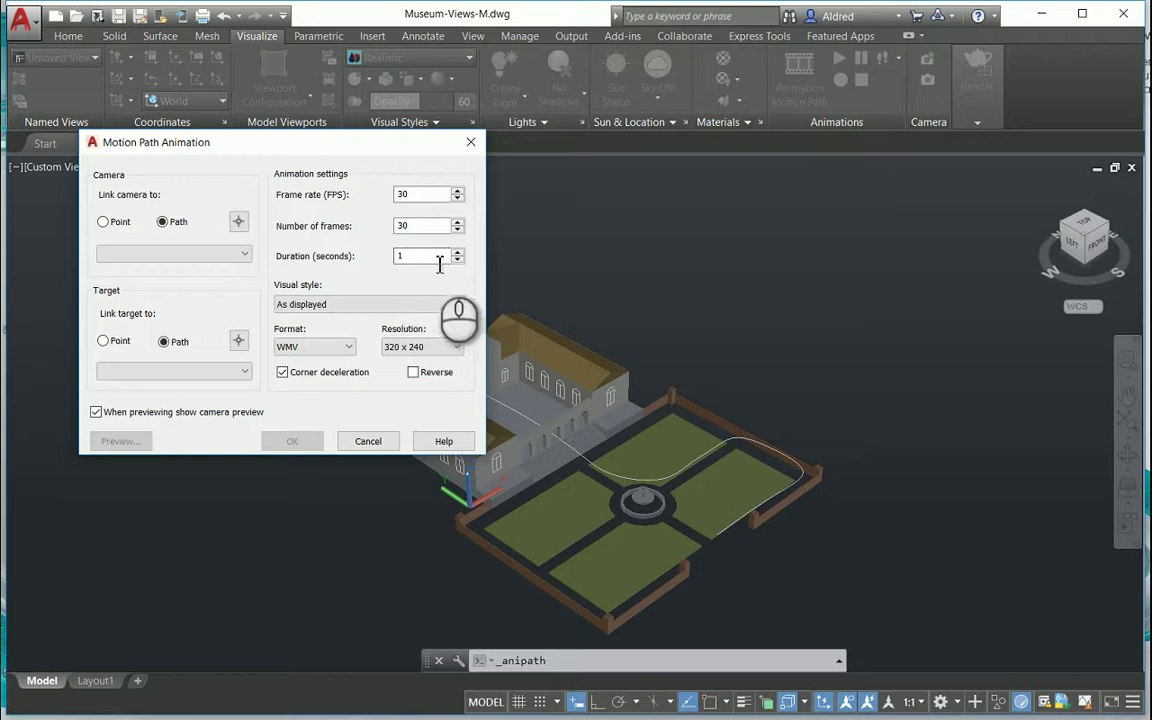
left_click_drag(425, 256, 358, 275)
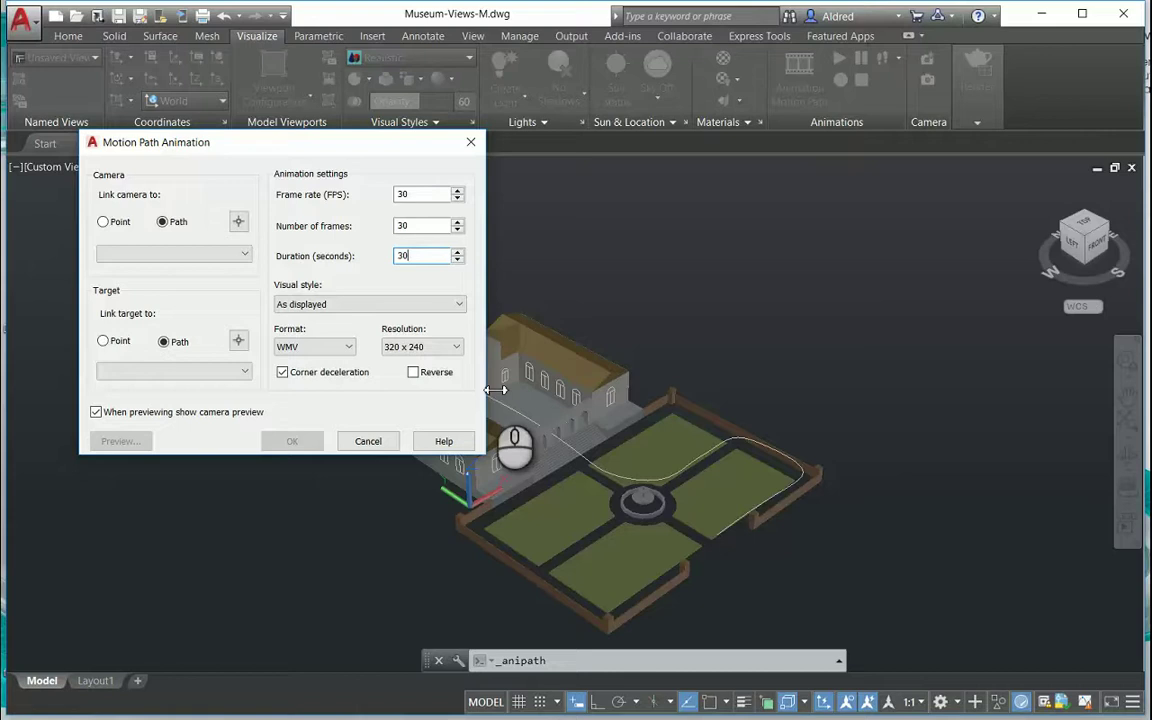
Link the camera to the garden spline as path 'around the garden to the front door'.
left_click(240, 224)
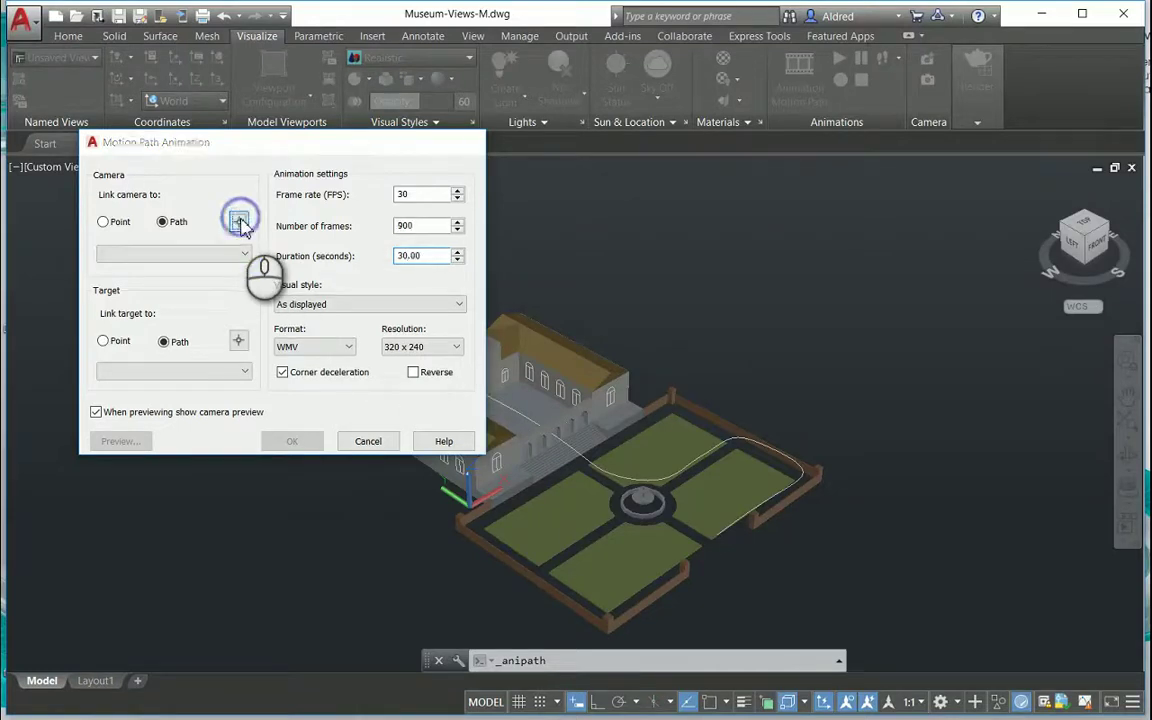
scroll(740, 490, "up", 4)
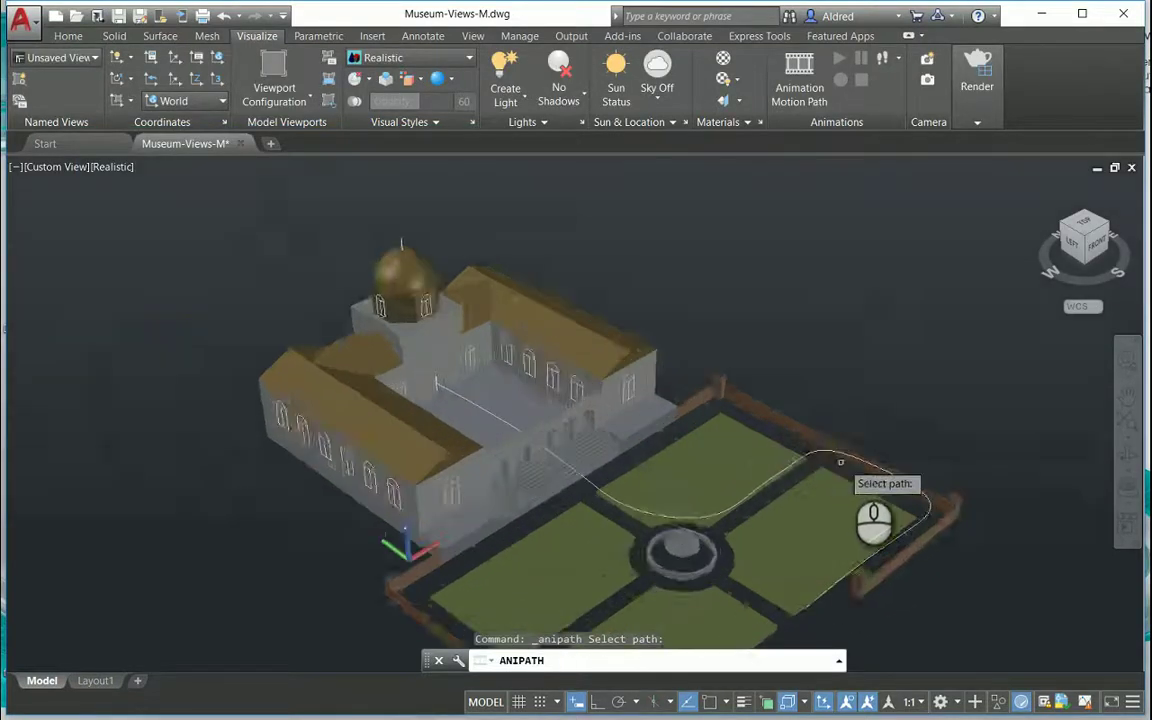
left_click(941, 470)
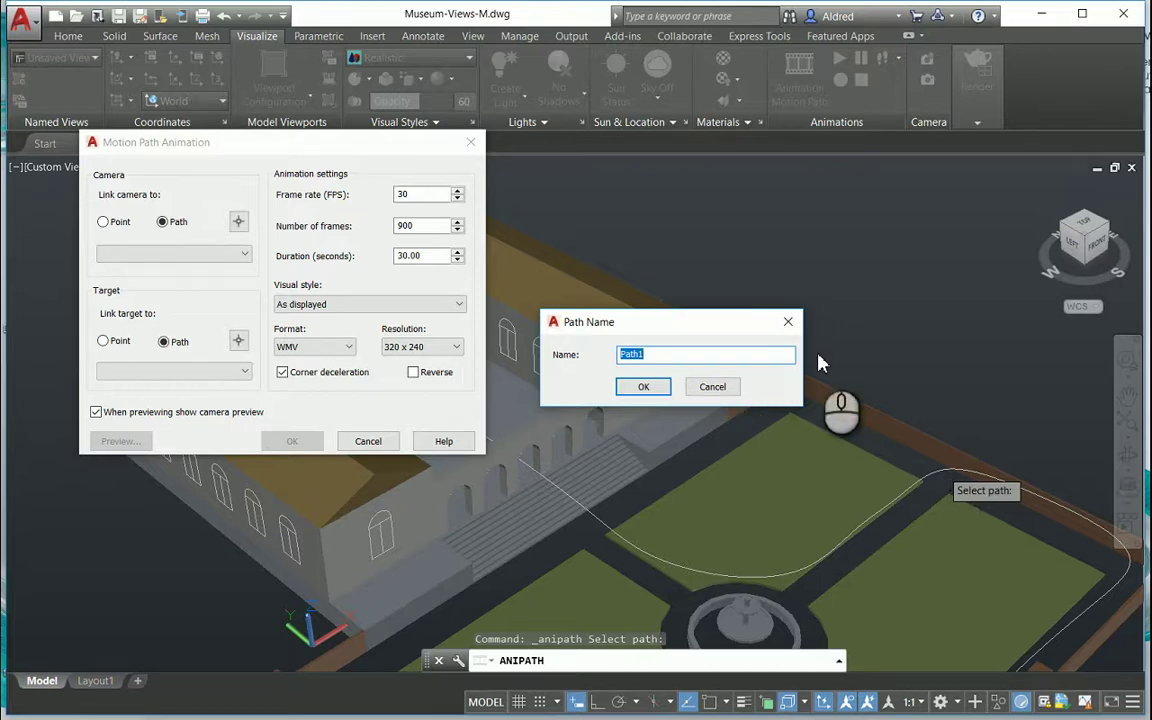
type("around the garden to the front door")
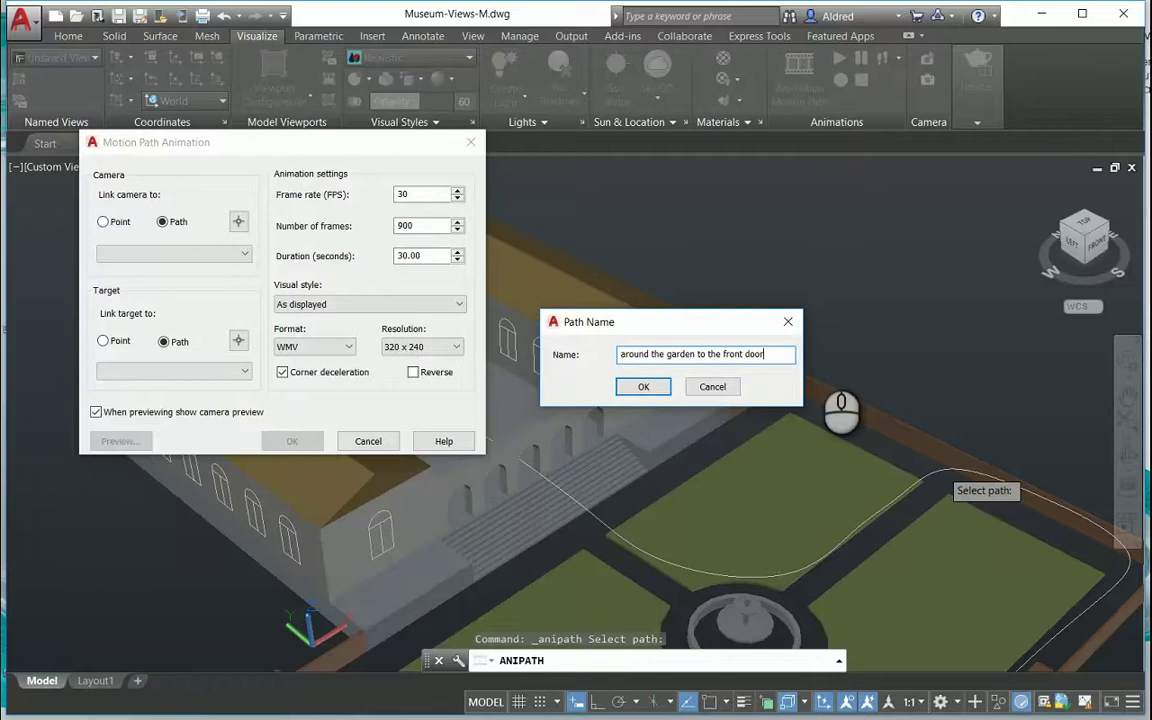
left_click(644, 387)
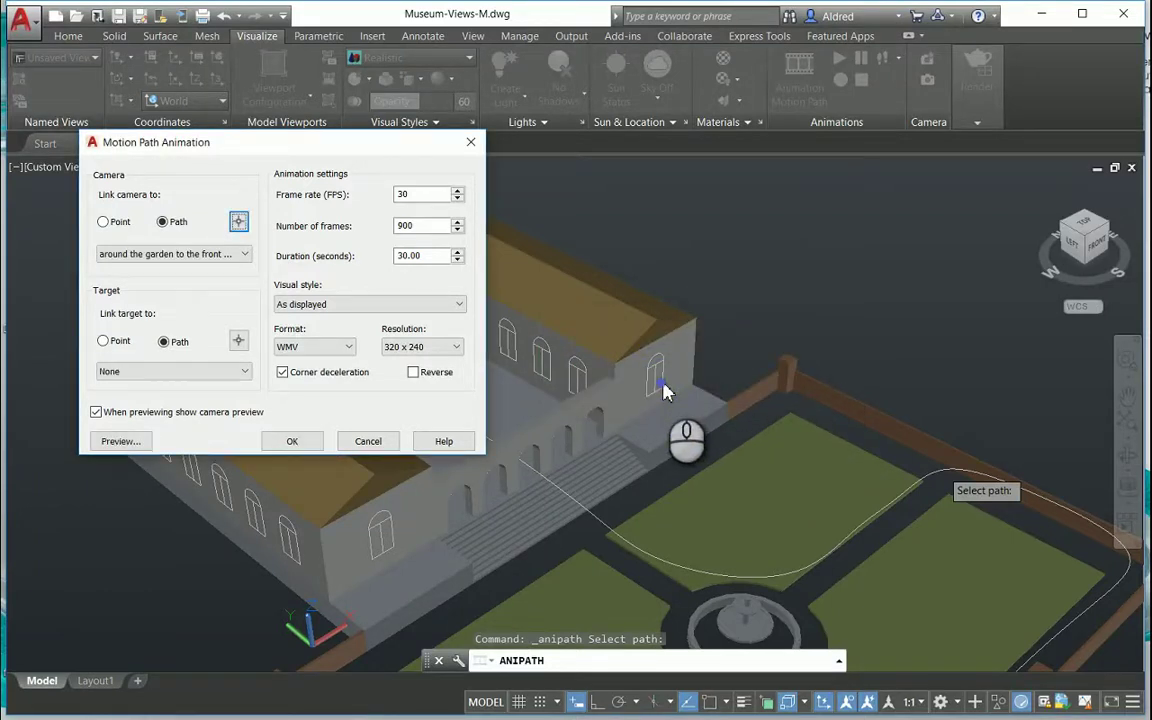
left_click(238, 258)
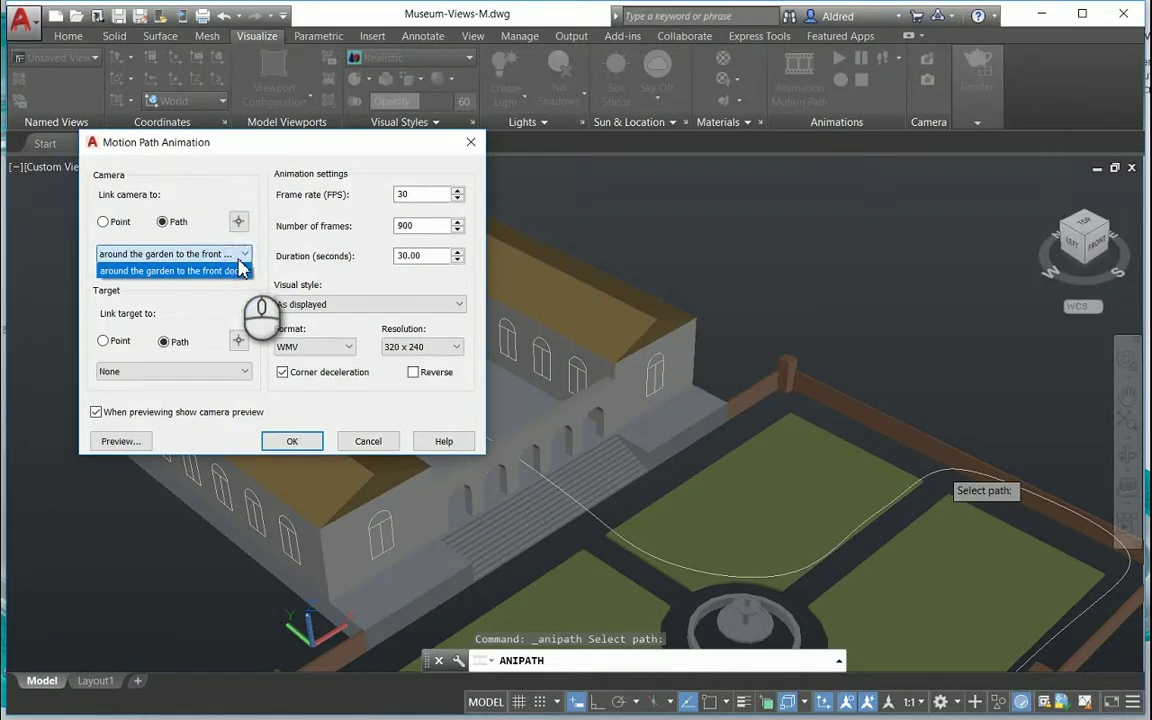
left_click(240, 270)
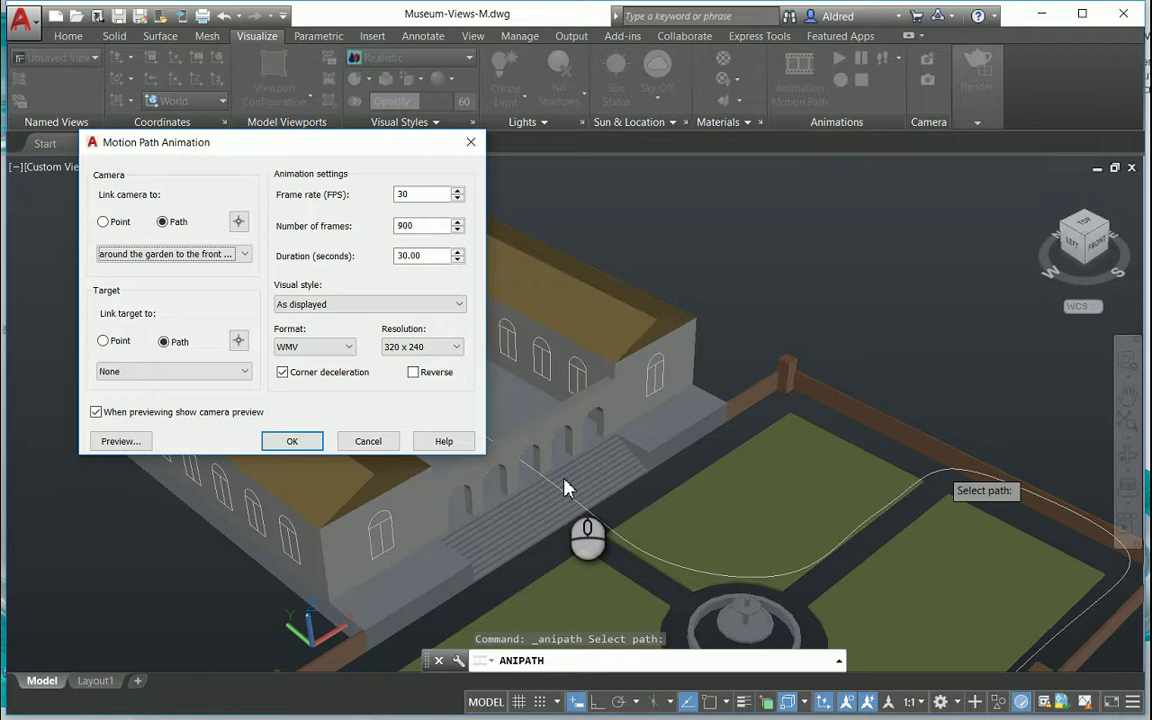
Keep the As displayed visual style and preview the camera moving along the path.
left_click(457, 306)
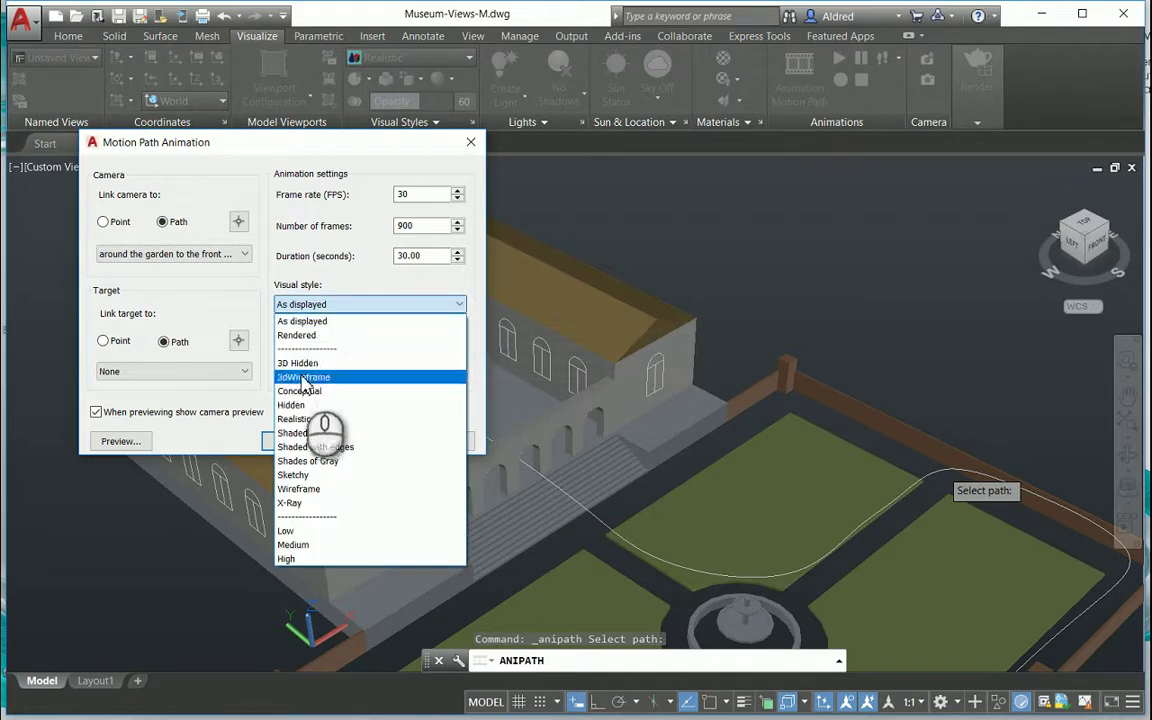
left_click(310, 321)
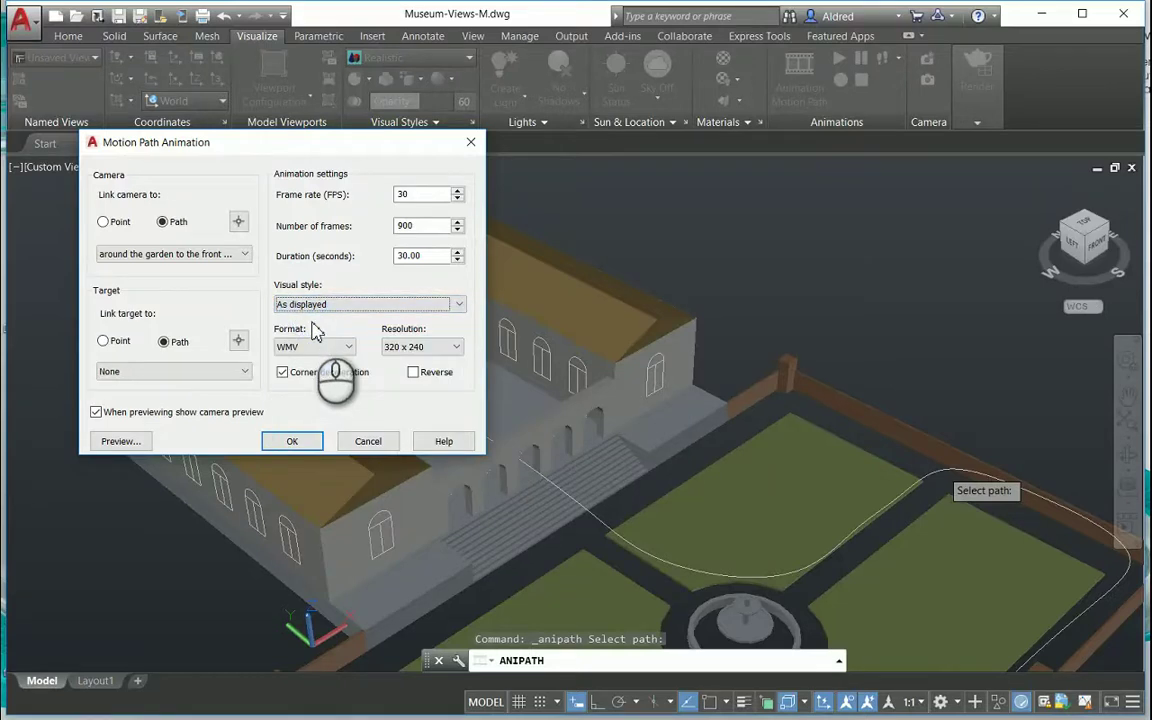
left_click(130, 447)
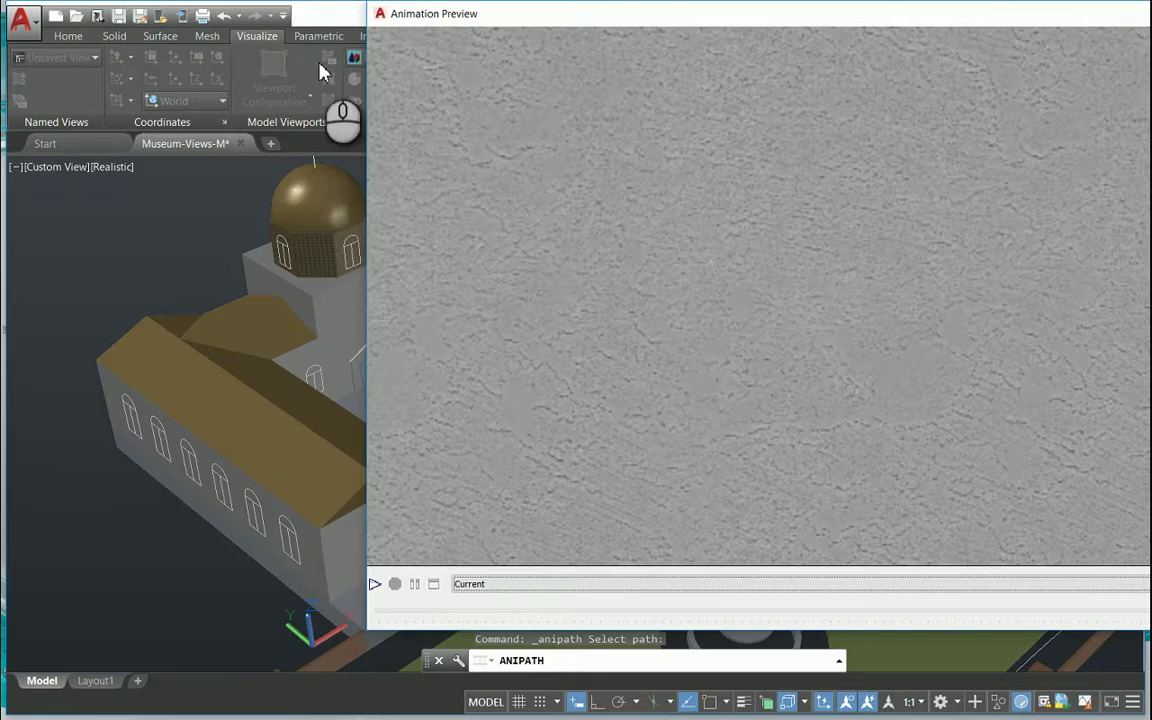
Close the preview, set the format to AVI, tick Reverse, and preview again.
left_click_drag(829, 20, 586, 17)
left_click(942, 13)
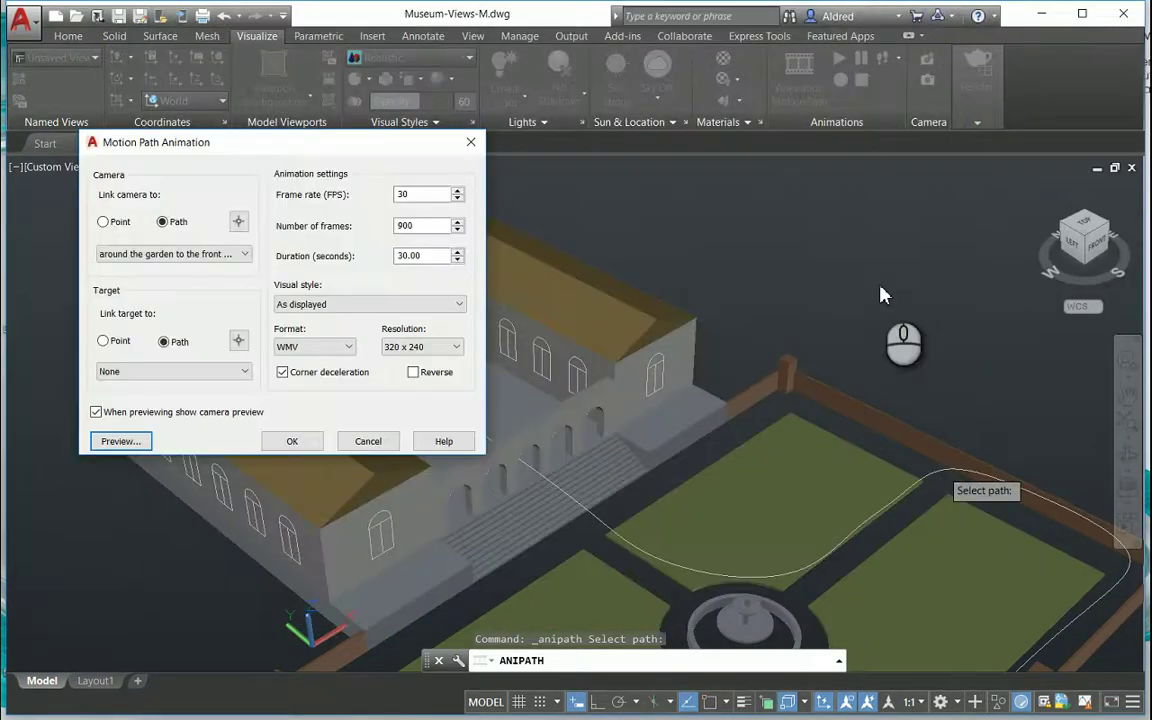
left_click(343, 352)
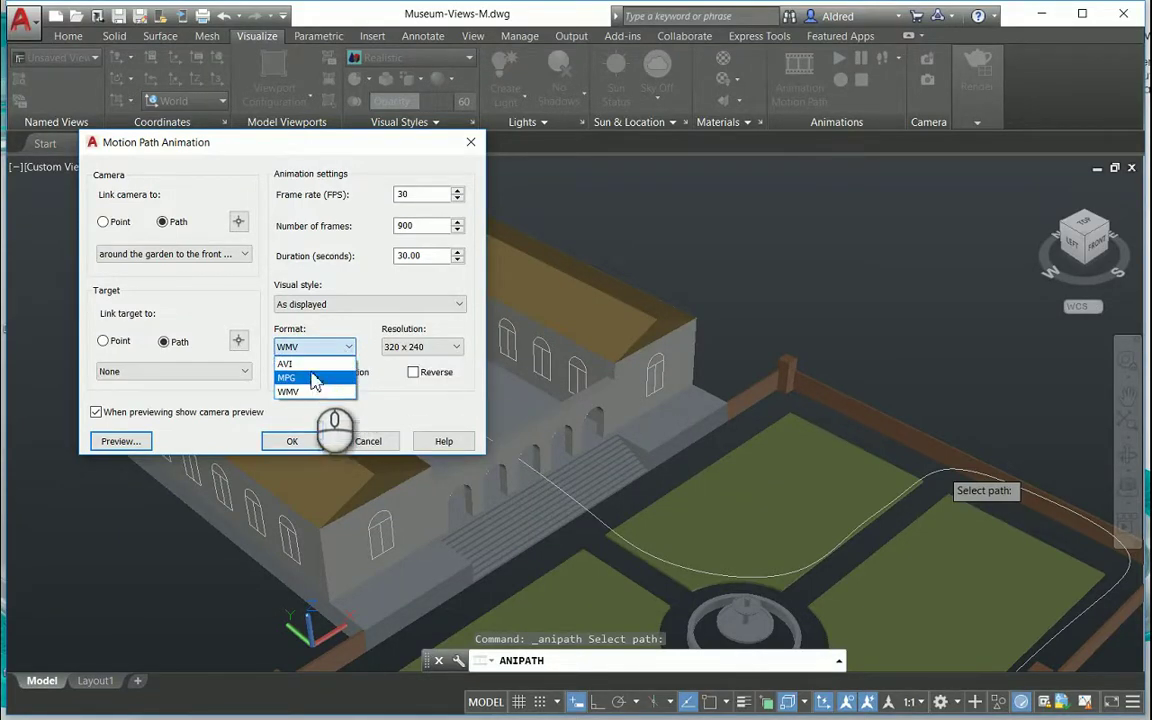
left_click(300, 363)
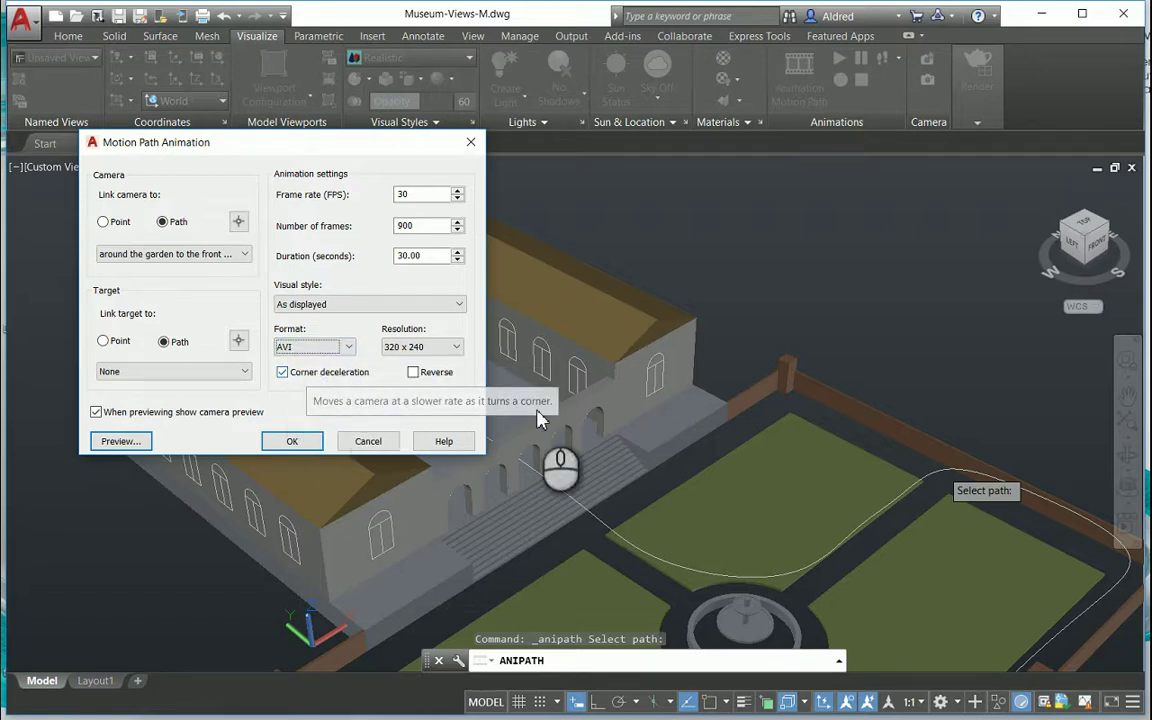
left_click(414, 373)
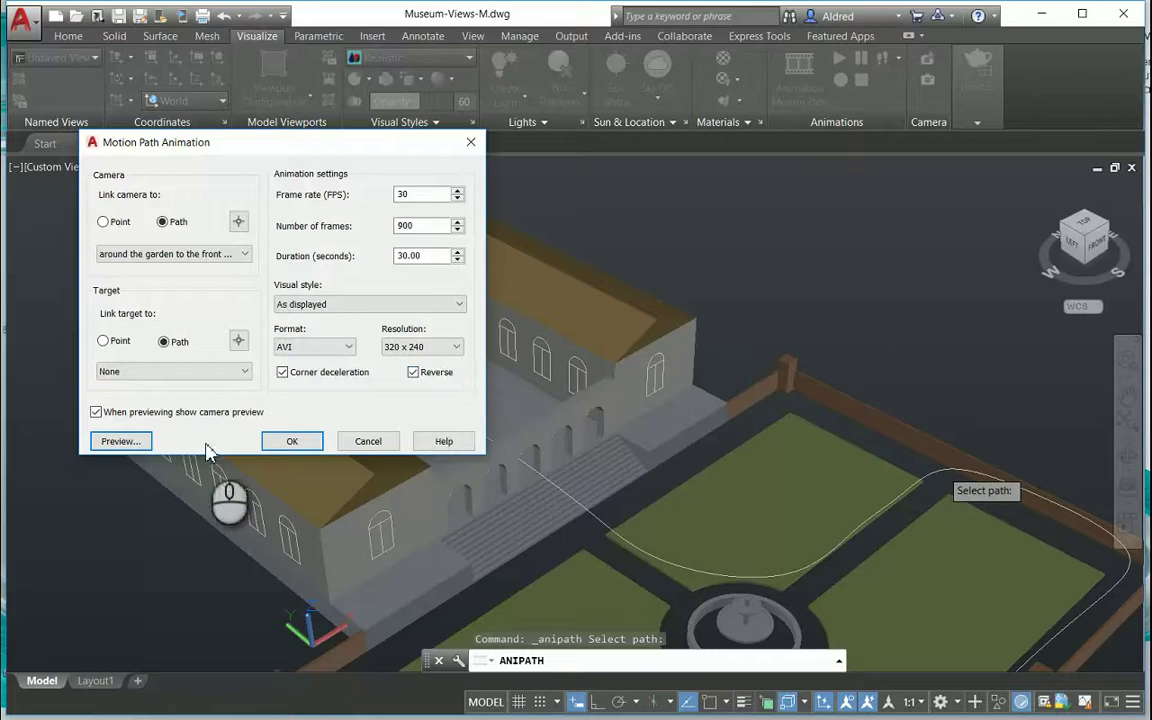
left_click(112, 441)
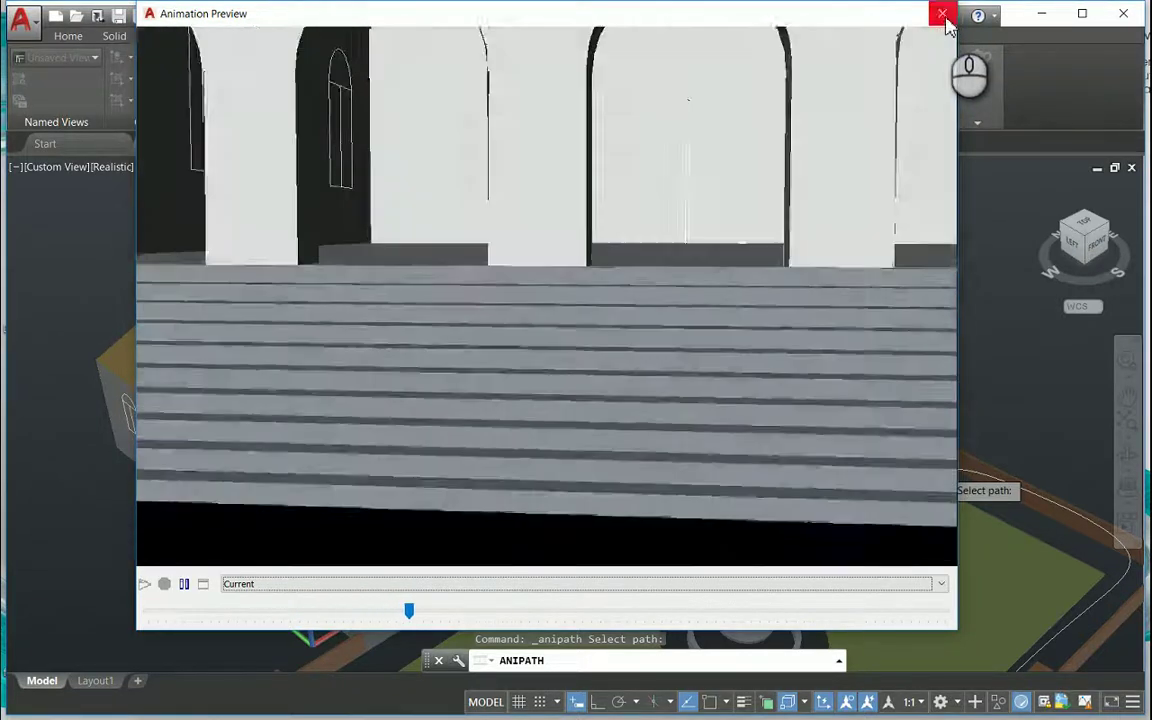
Close the preview, keep the animation resolution at 320 x 240 after trying 1024 x 768, and accept the settings.
left_click(942, 13)
left_click(454, 346)
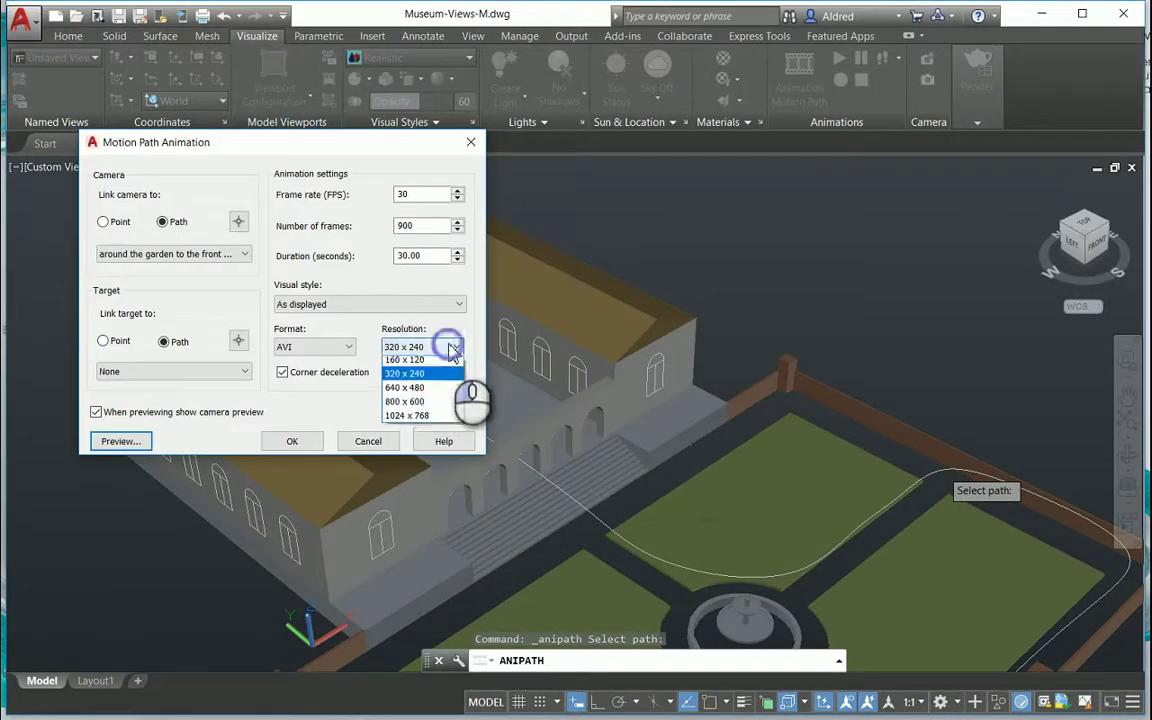
left_click(418, 421)
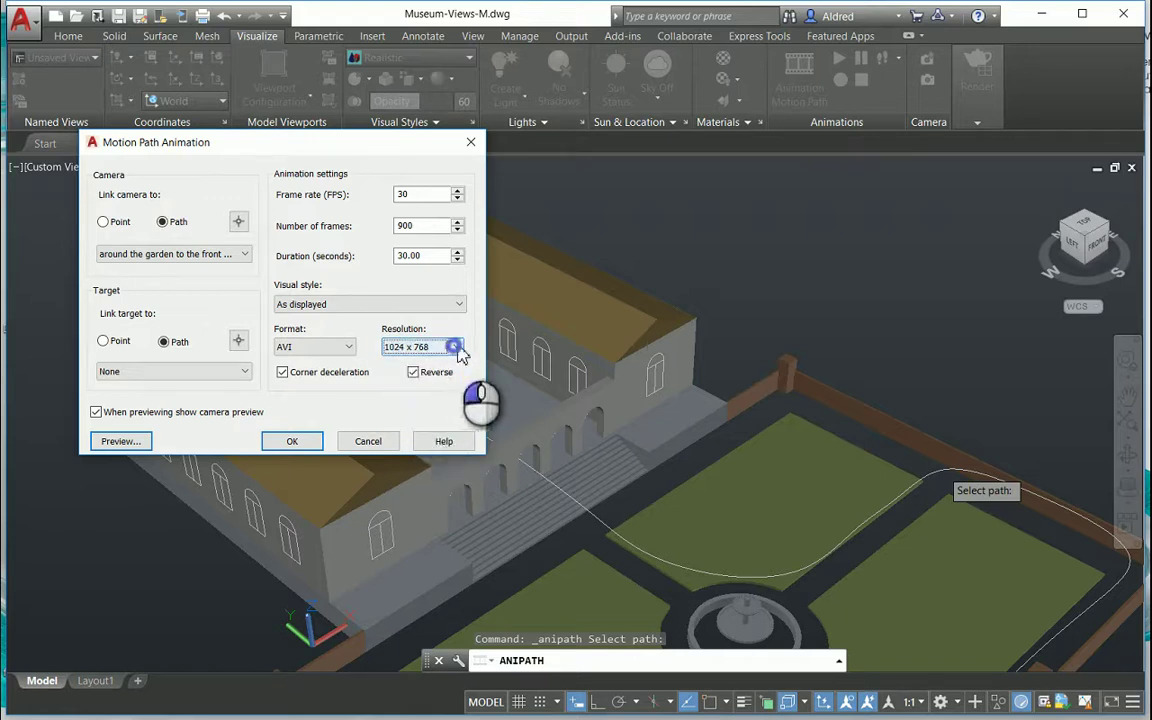
left_click(454, 346)
left_click(410, 380)
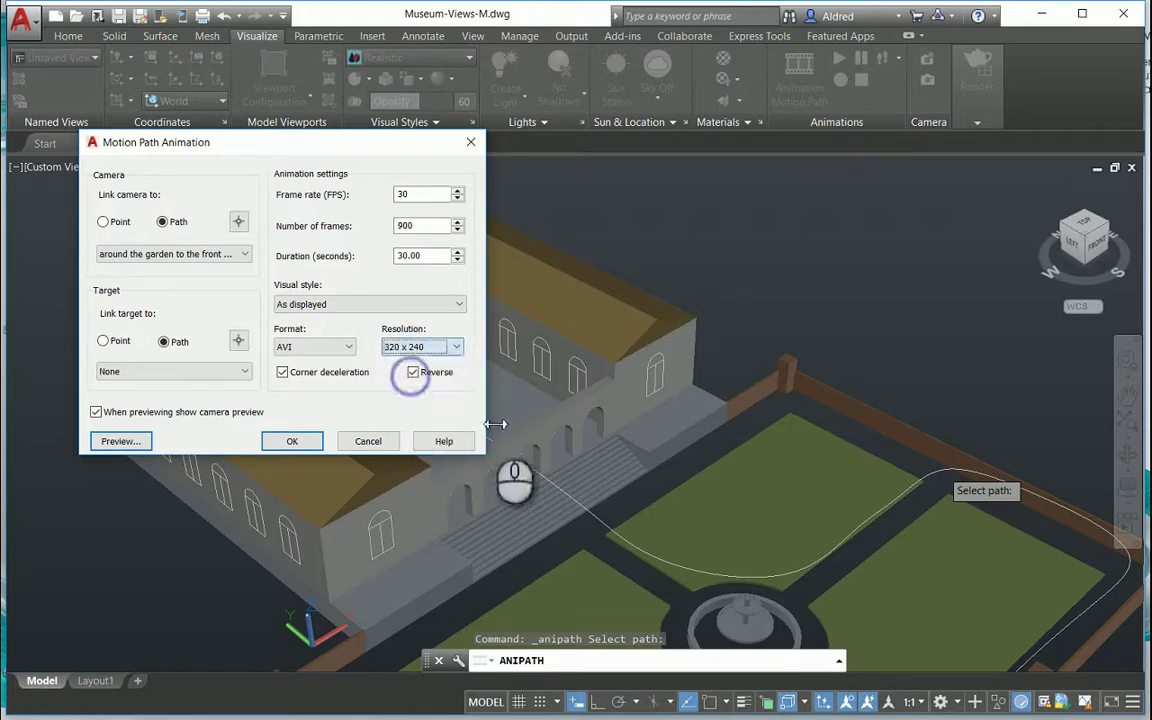
left_click(289, 442)
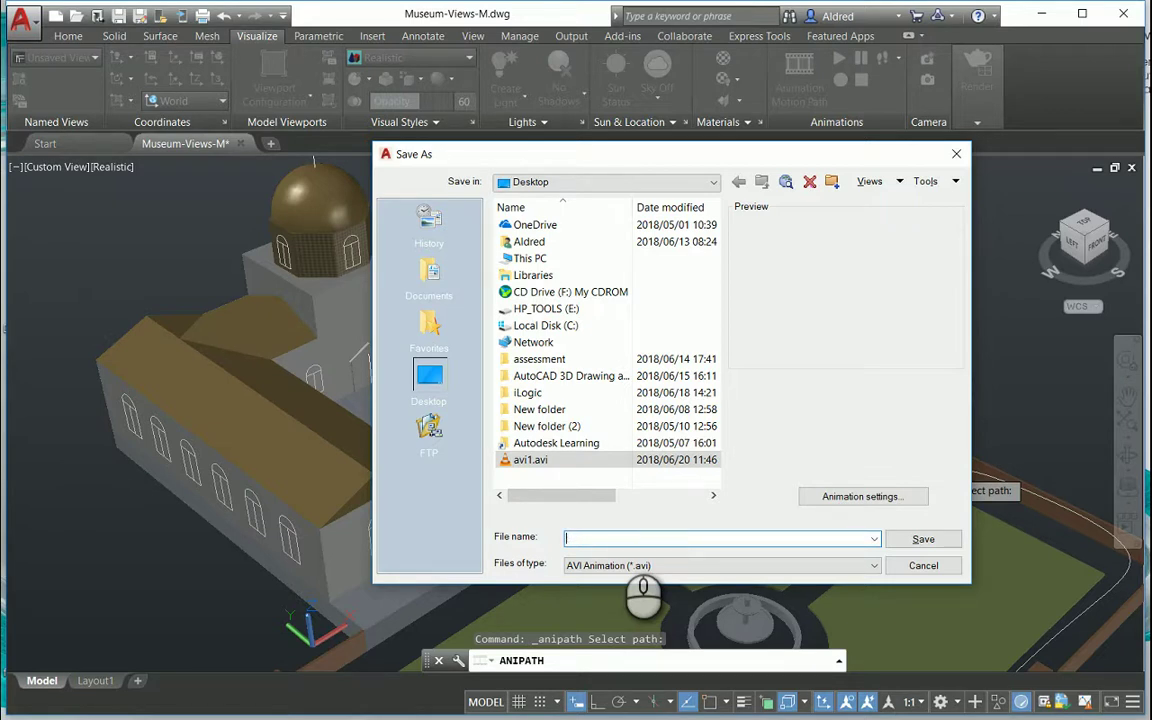
Save the AVI on the Desktop as 'around', cancel rendering at frame 84 of 900, and pan the view.
type("around the garden")
left_click(925, 541)
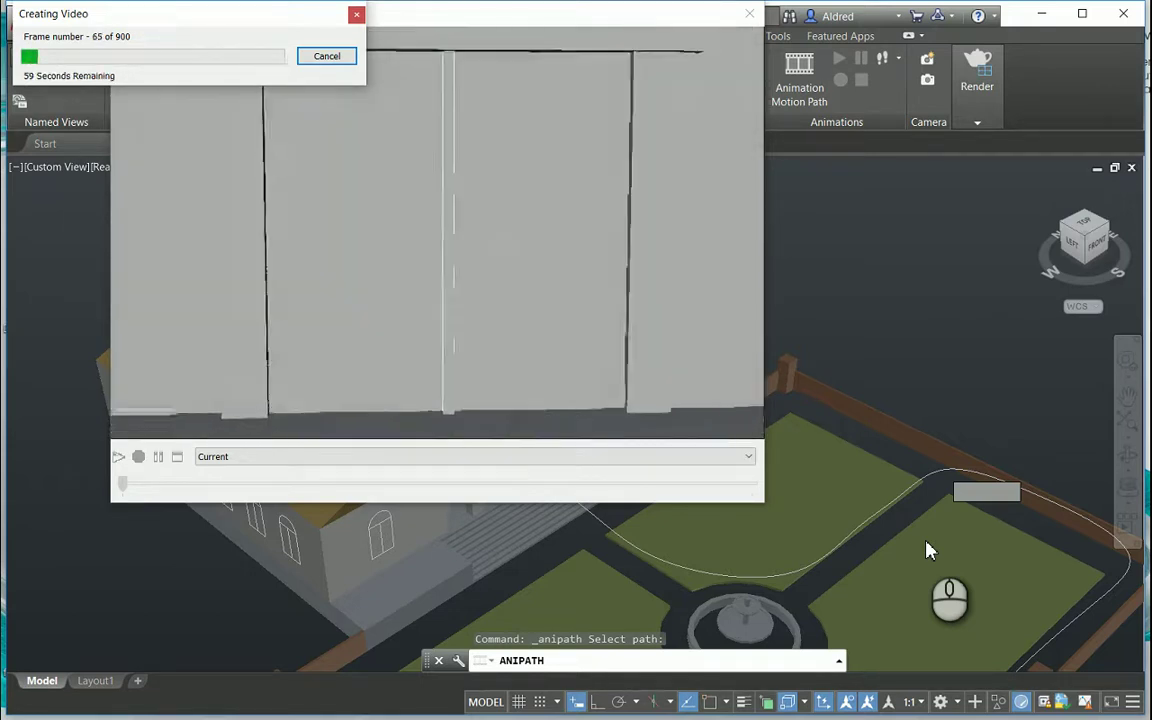
left_click(346, 57)
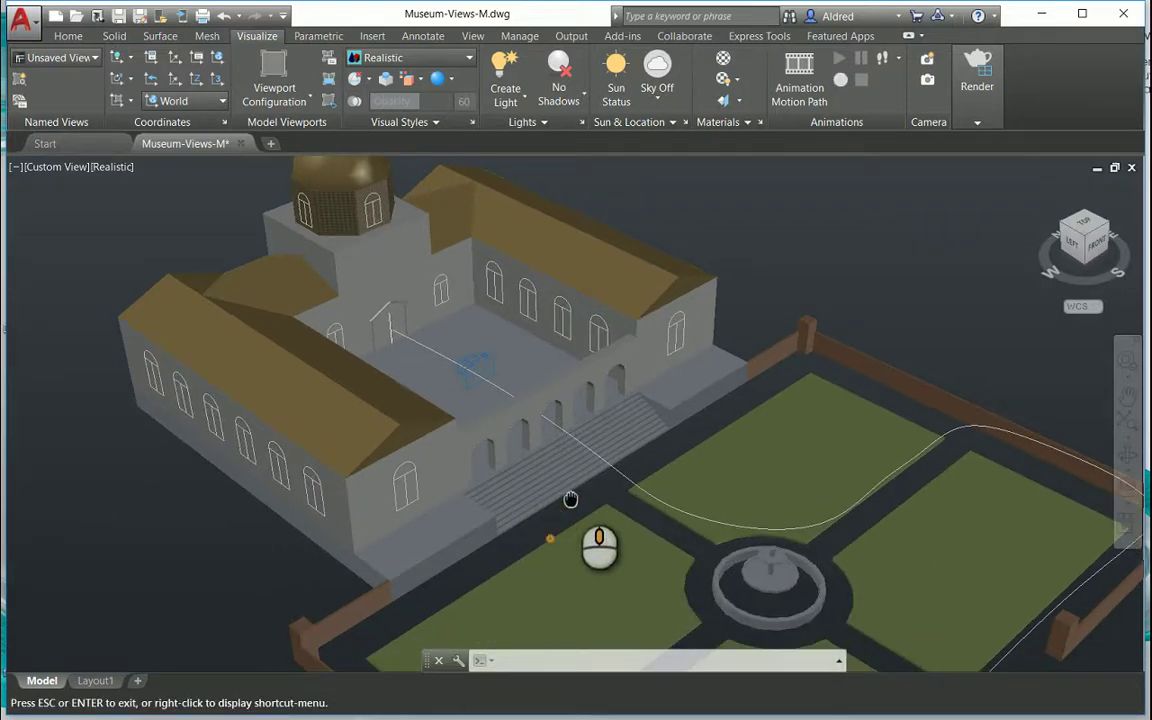
middle_click_drag(570, 499, 576, 498)
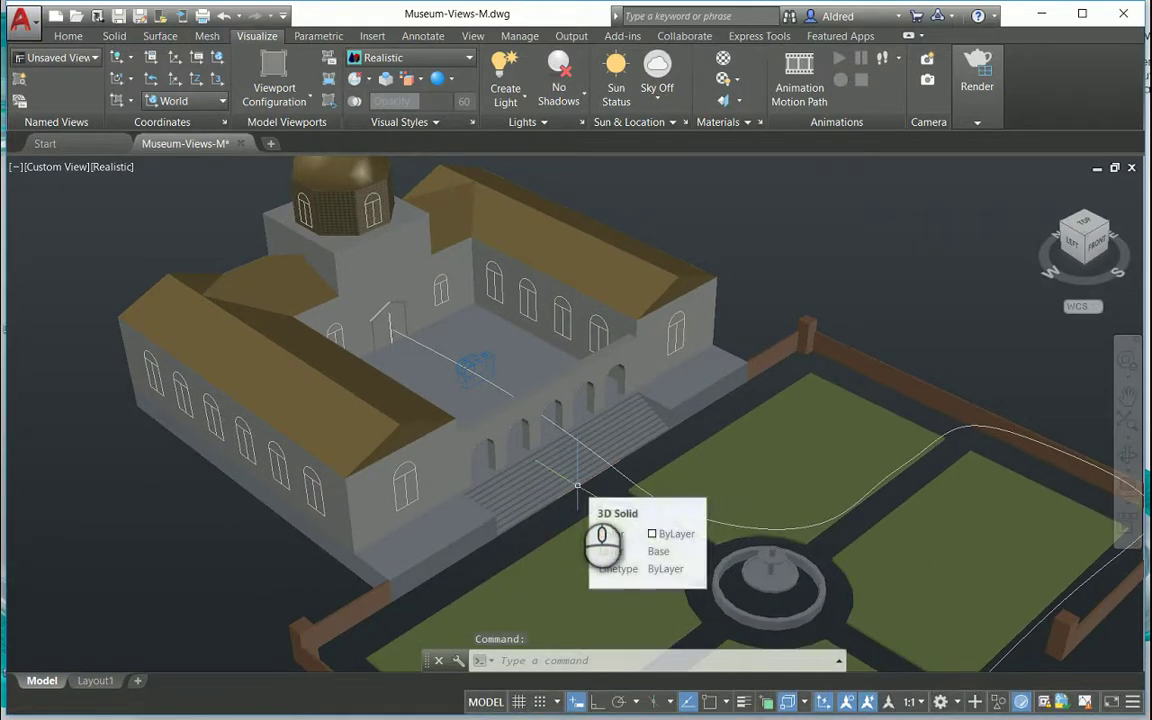